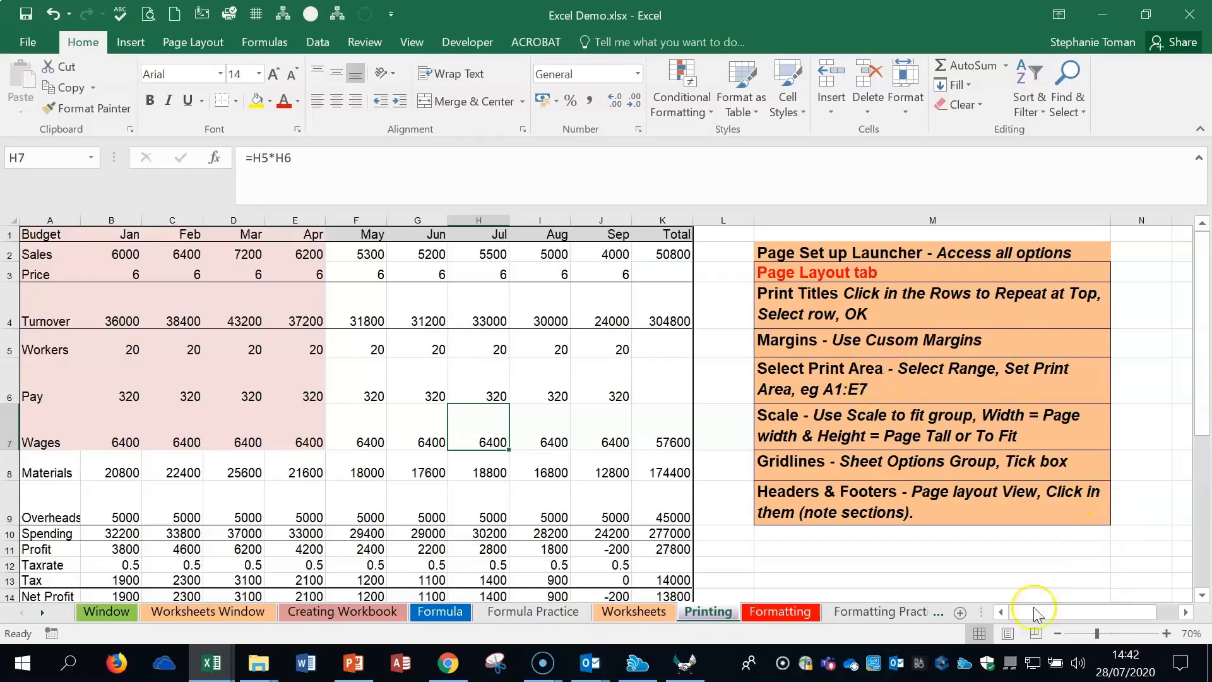
- Check the Printing sheet in Page Layout view at 70% zoom and return to Normal view
click(1009, 634)
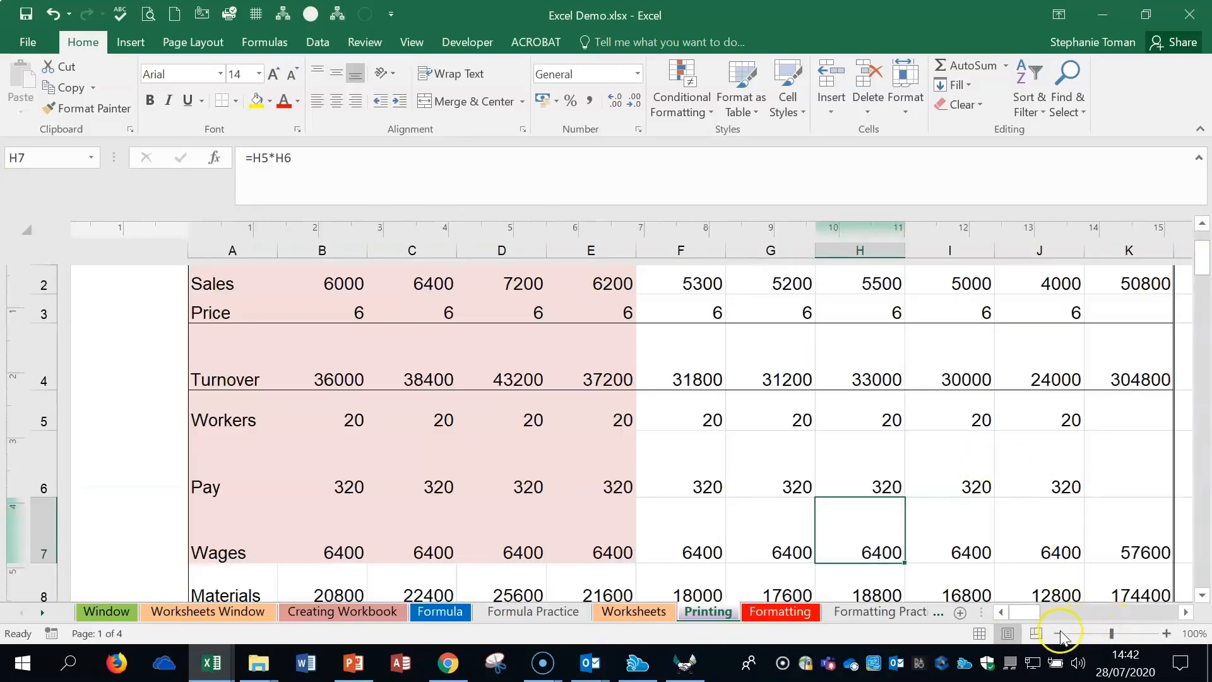
click(1059, 634)
click(1059, 634)
click(1059, 634)
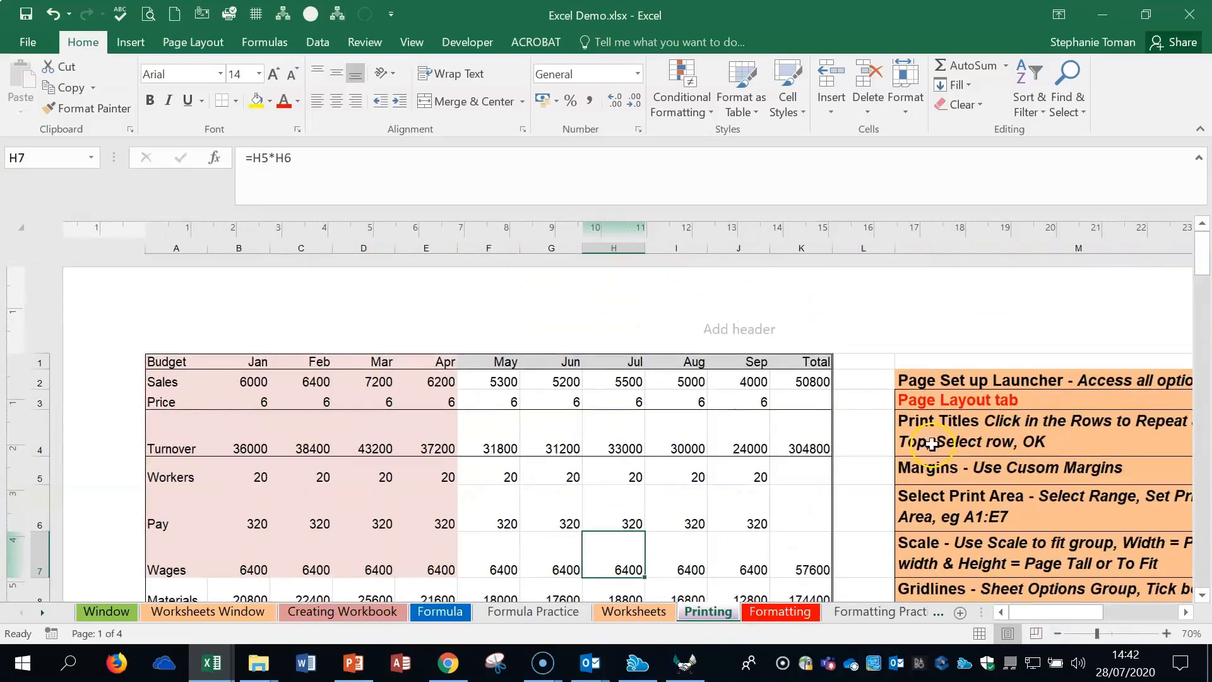
scroll(933, 444, down, 5)
scroll(931, 366, up, 3)
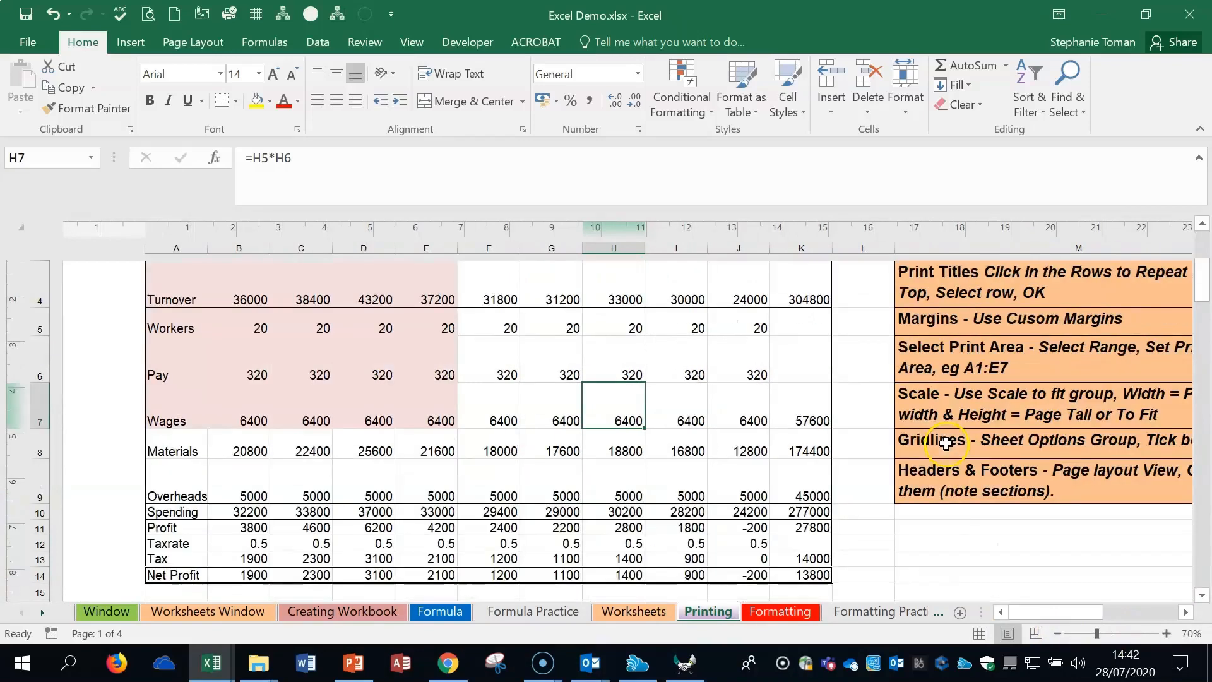
click(980, 634)
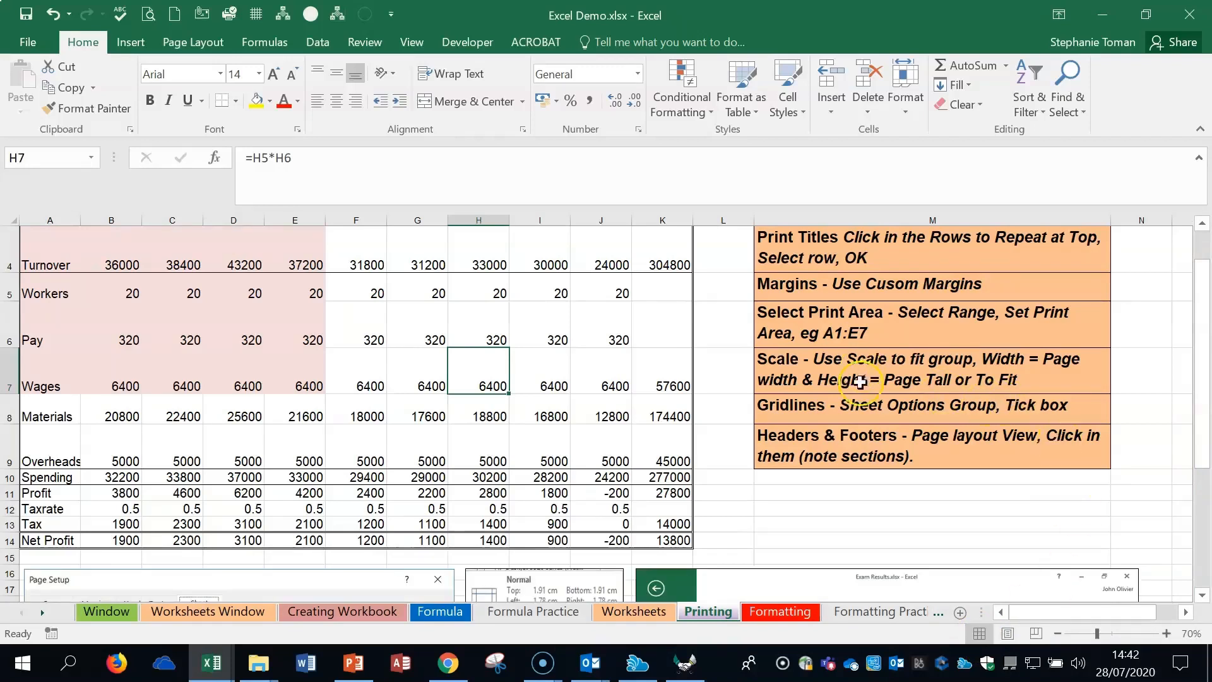
- Select the Headers & Footers note in M9, then view the full Page Setup options and close them without changes
click(890, 409)
click(892, 453)
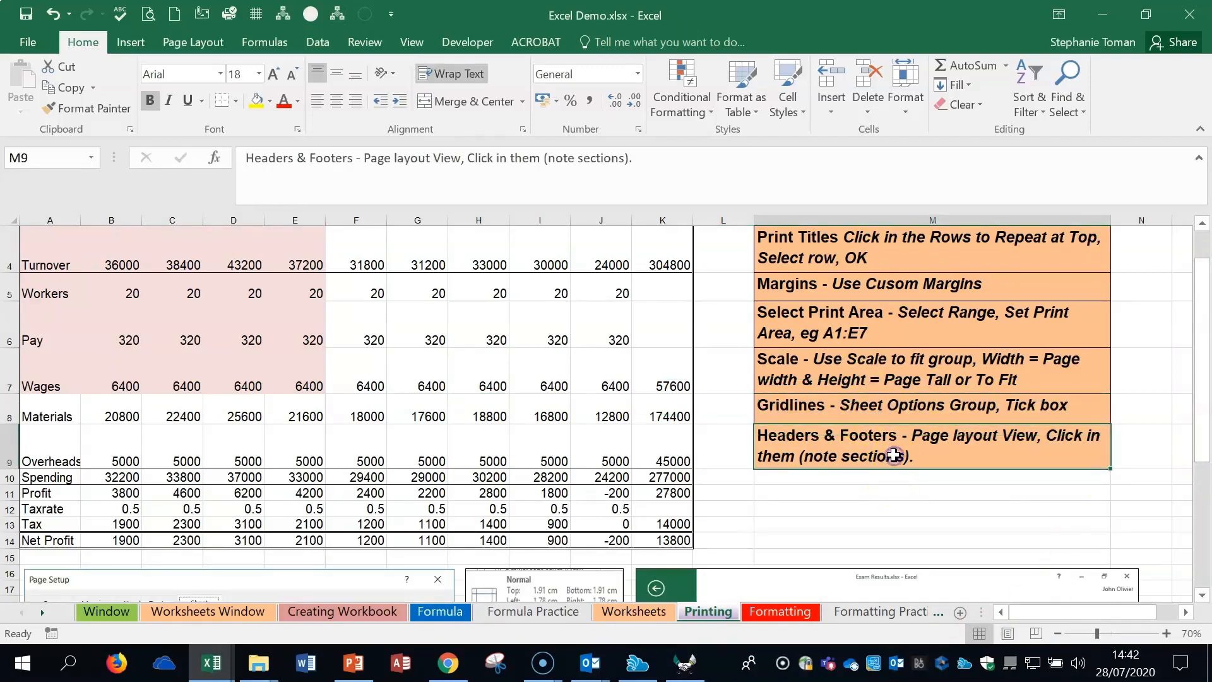
scroll(894, 455, up, 1)
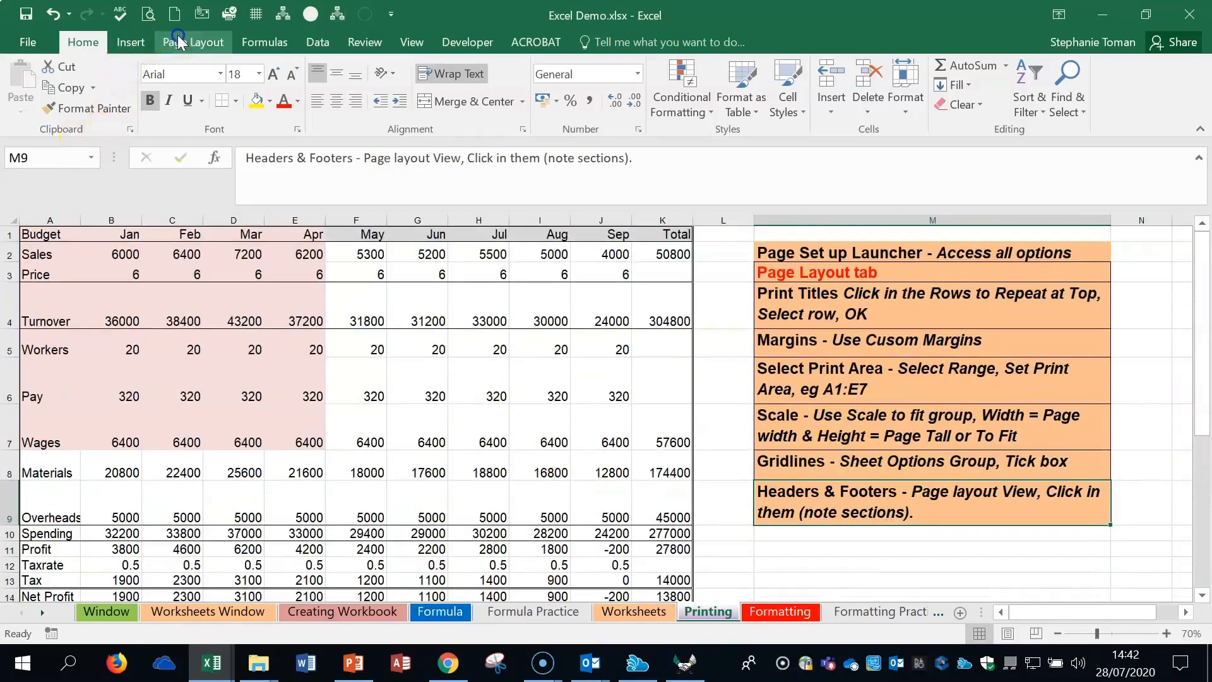
click(187, 41)
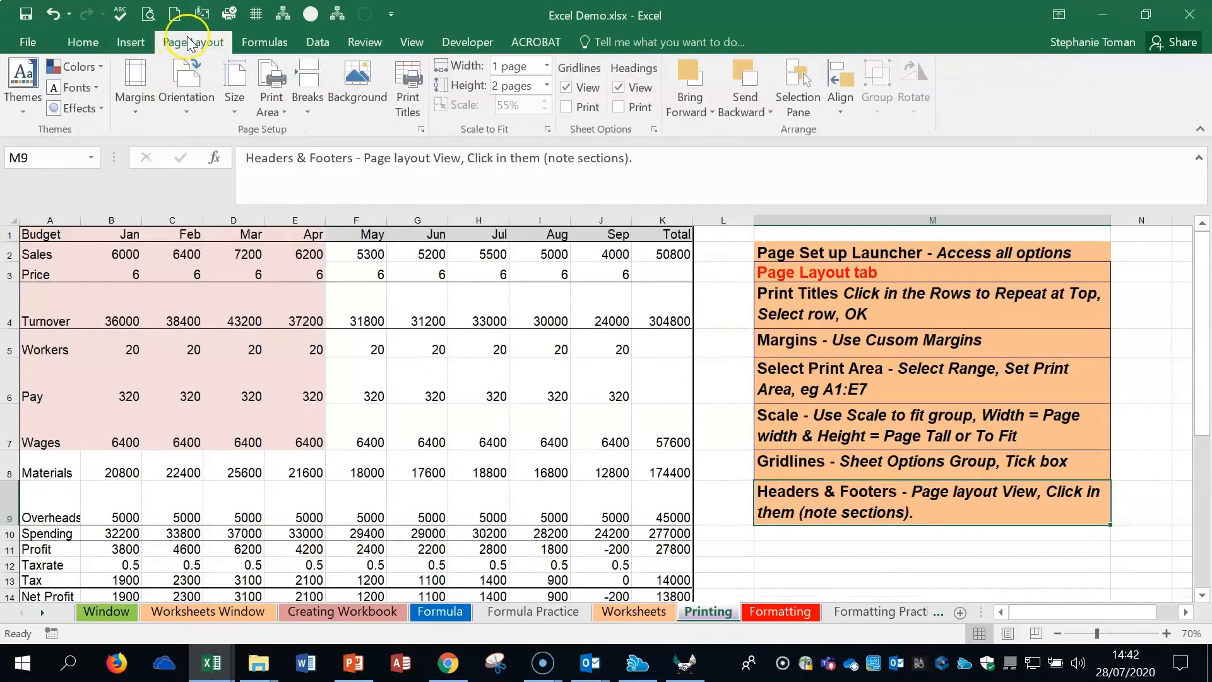
click(419, 129)
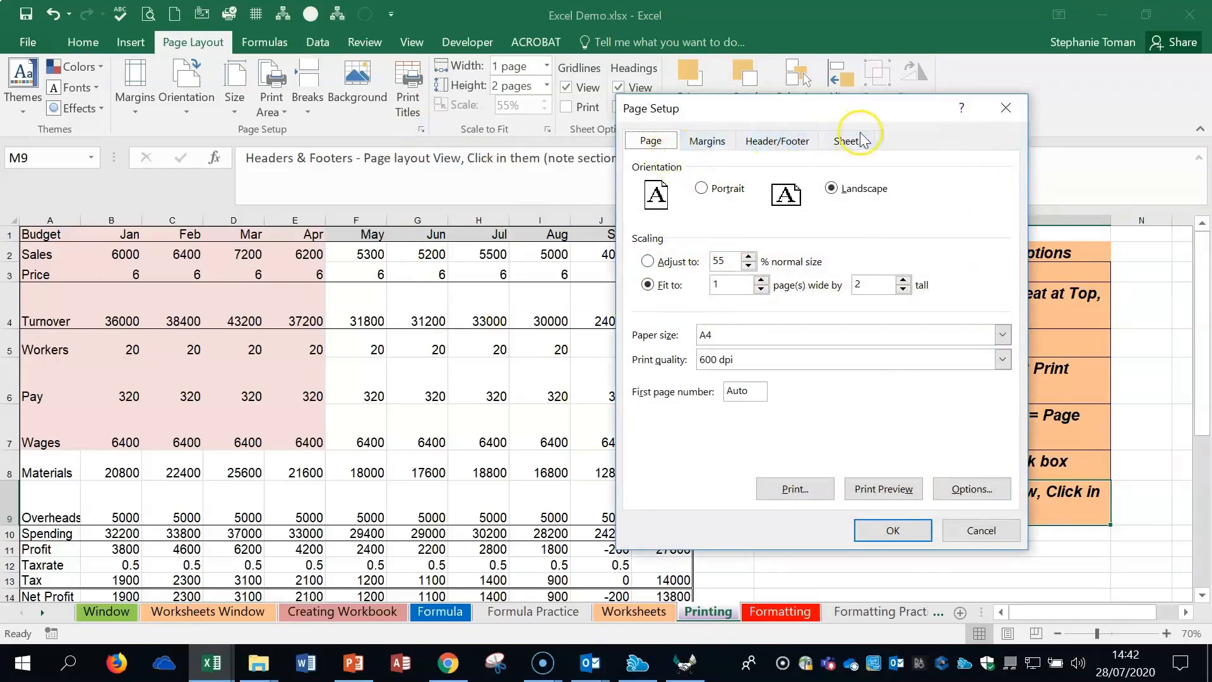
click(1007, 108)
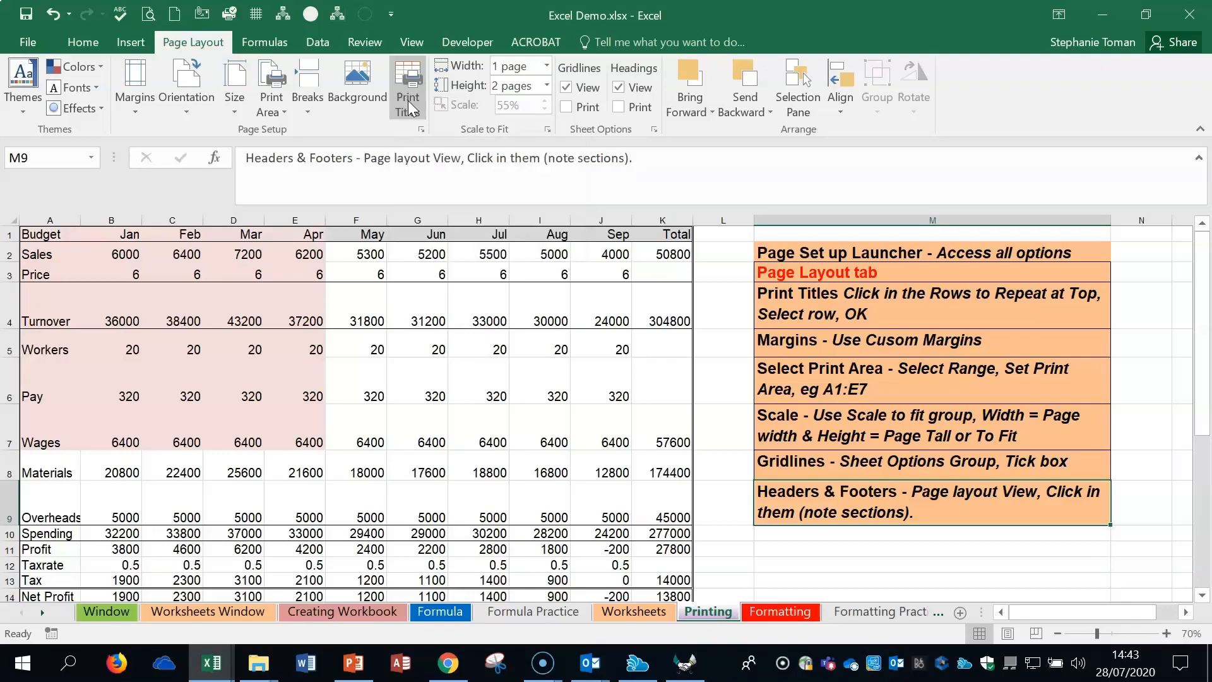
- Clear the existing rows to repeat at top and set row 1 as the repeating print title
click(409, 107)
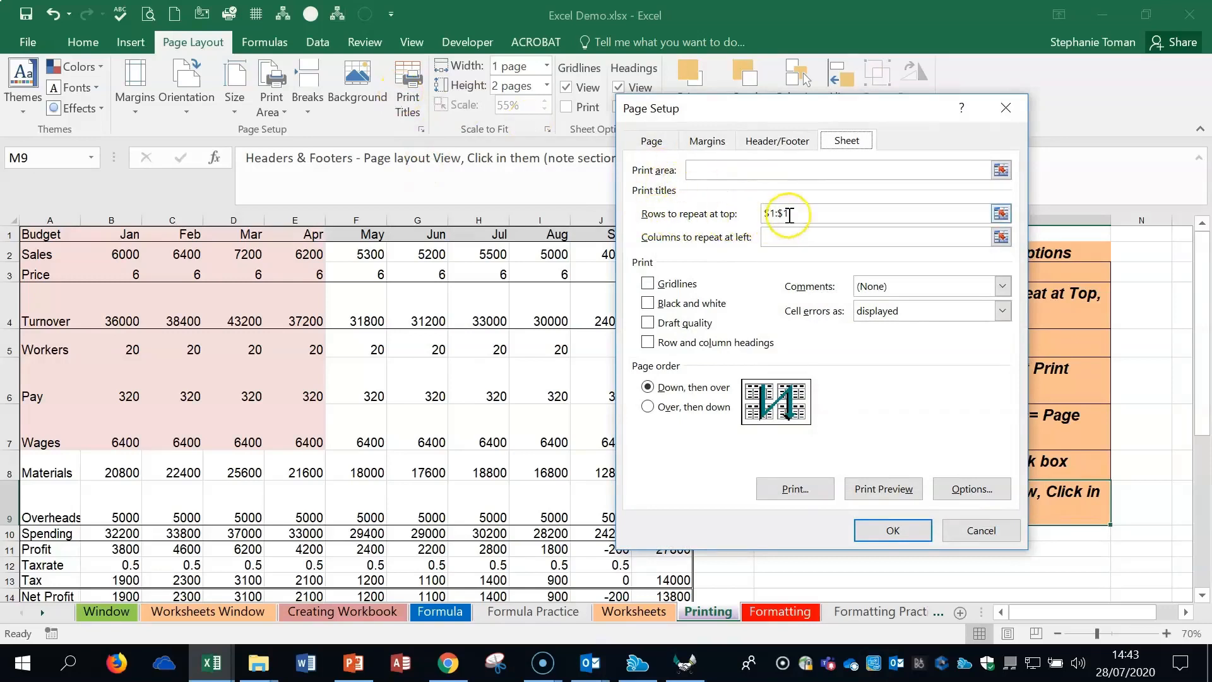
drag(788, 213, 756, 210)
key(Delete)
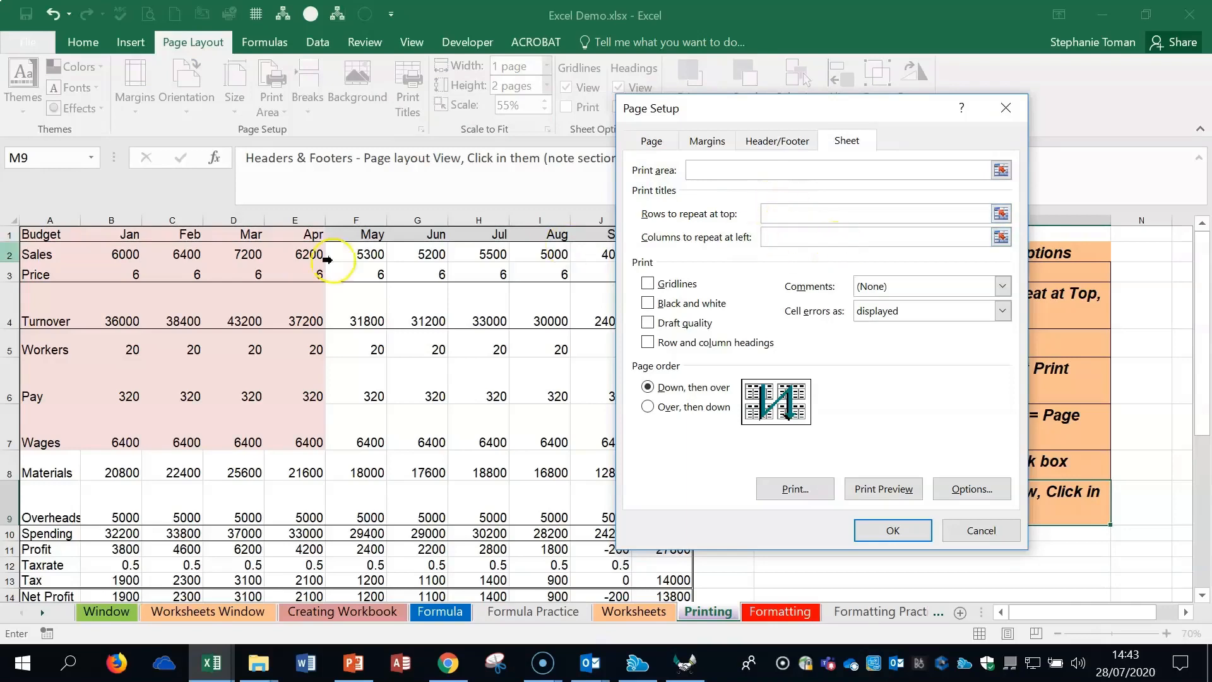
click(1003, 213)
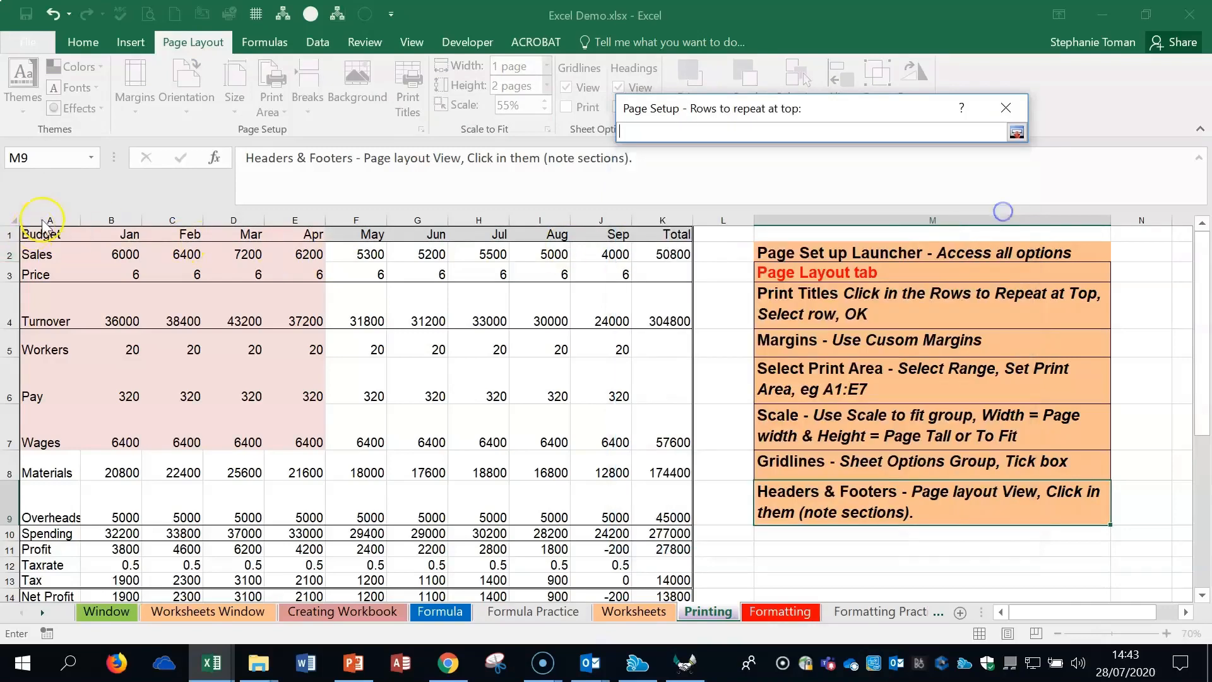
click(12, 234)
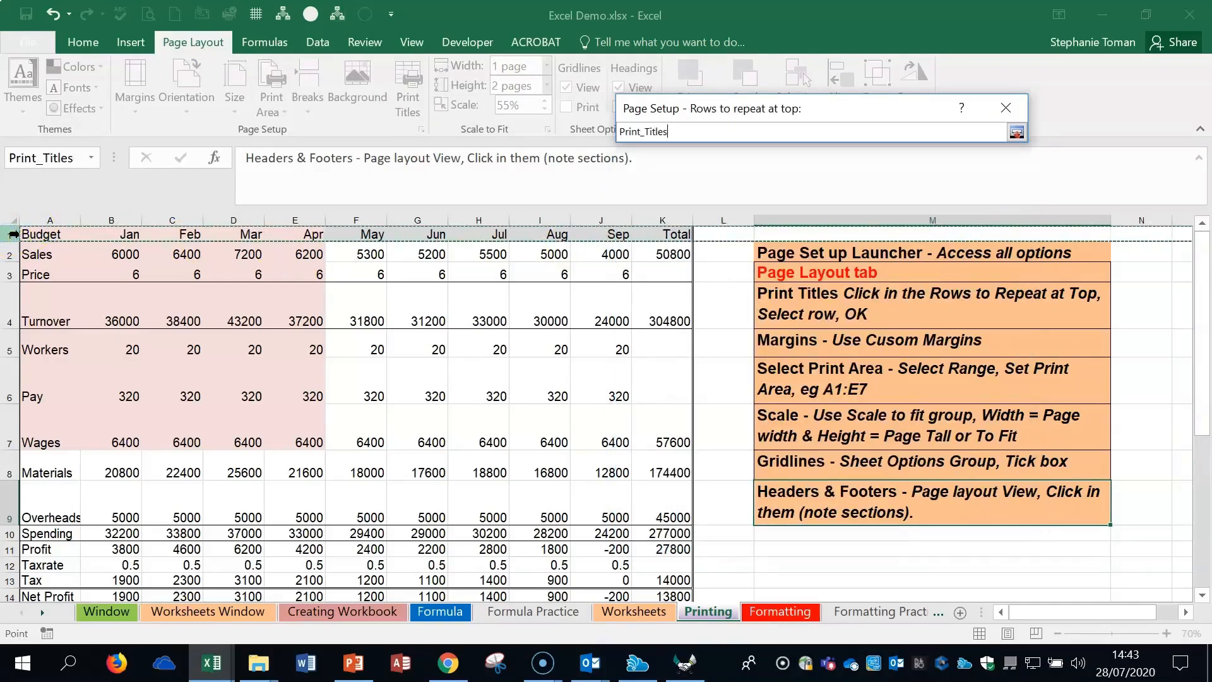
click(698, 131)
click(1014, 133)
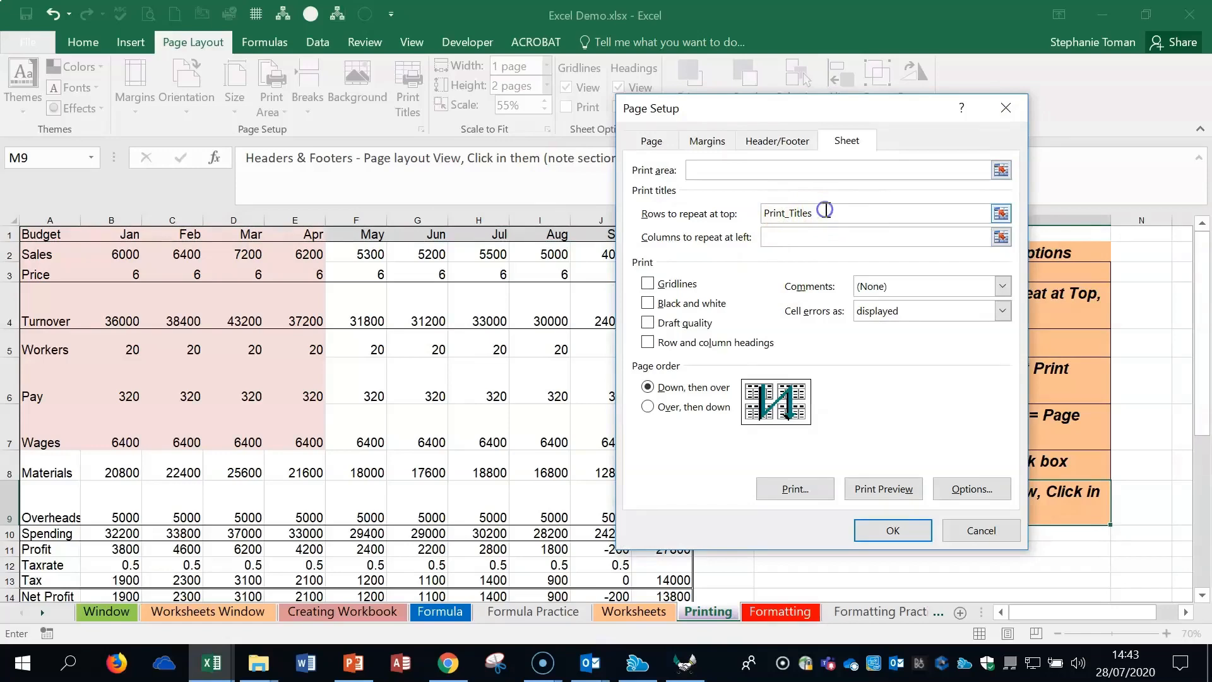
click(891, 534)
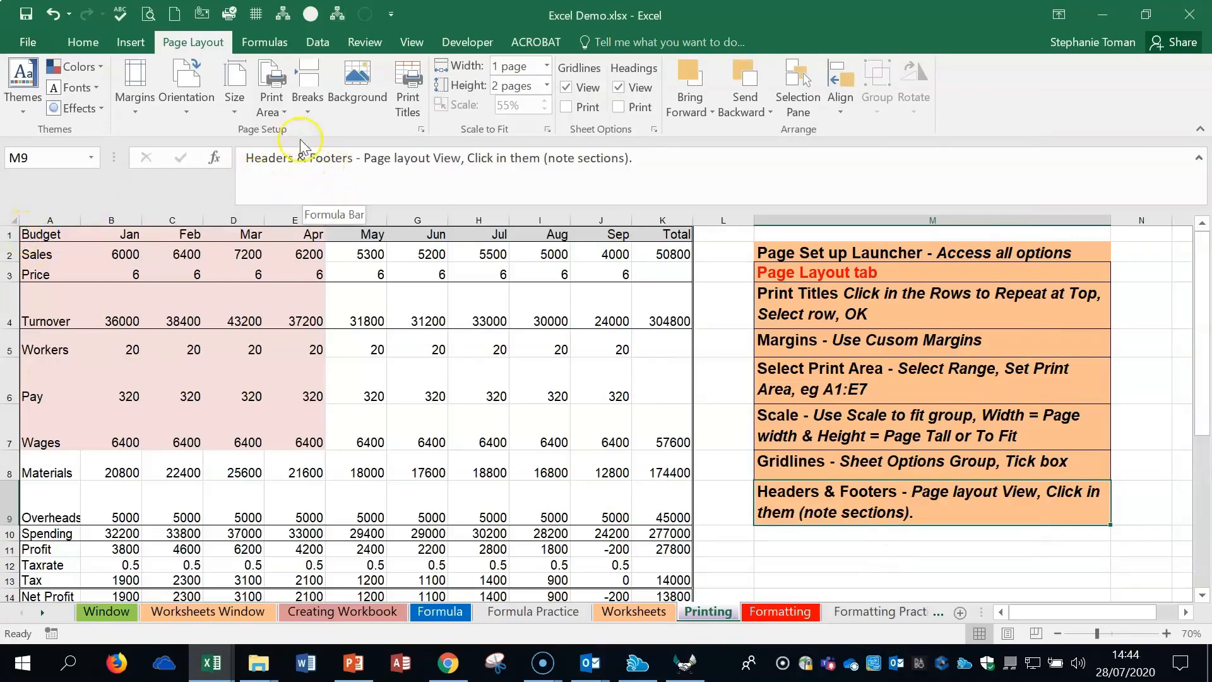
- Review the print preview of the active sheet and return to the worksheet
click(28, 42)
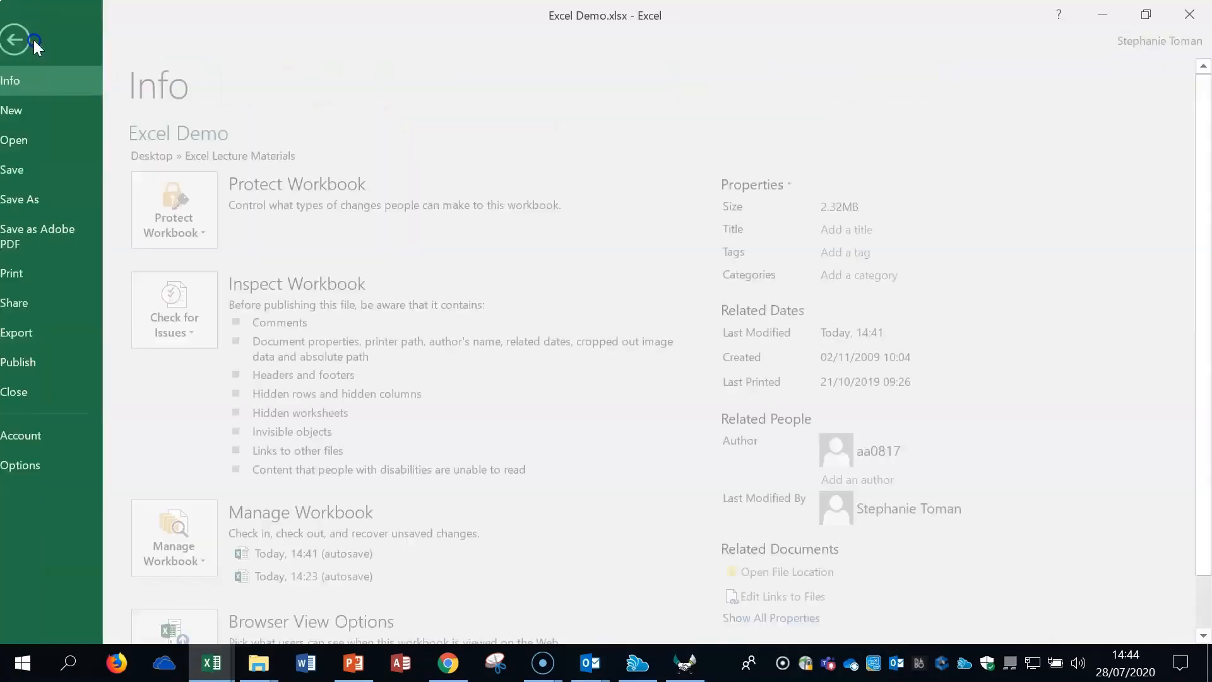
click(49, 277)
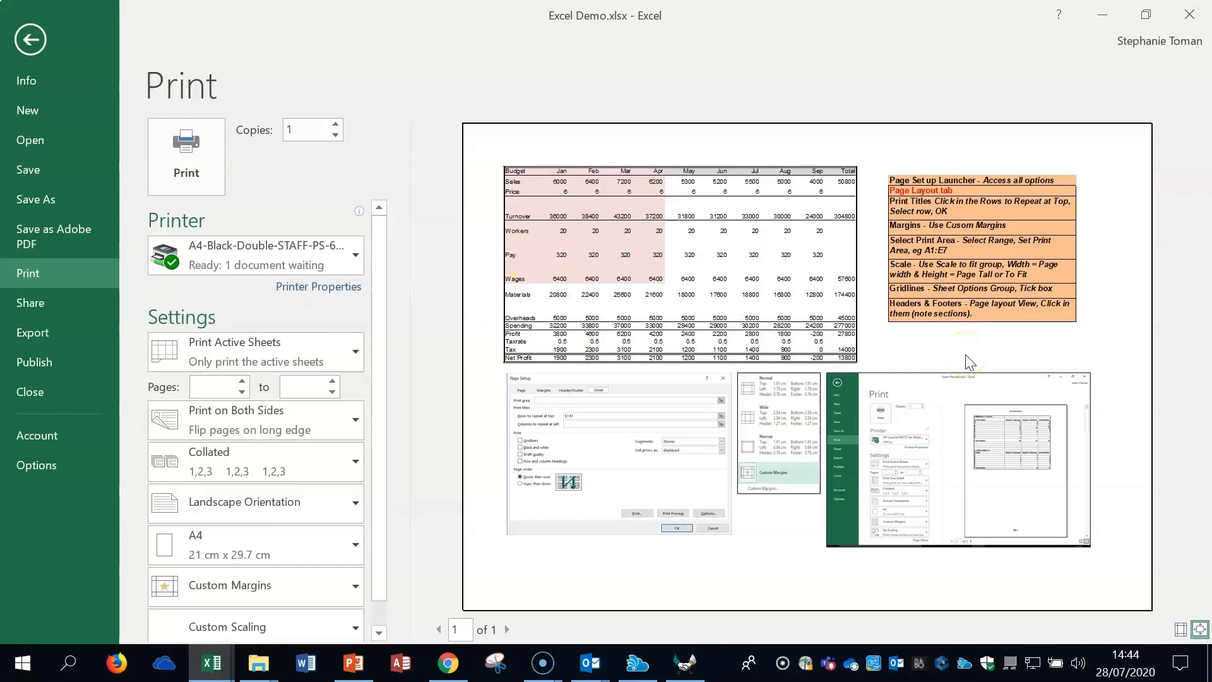
click(23, 44)
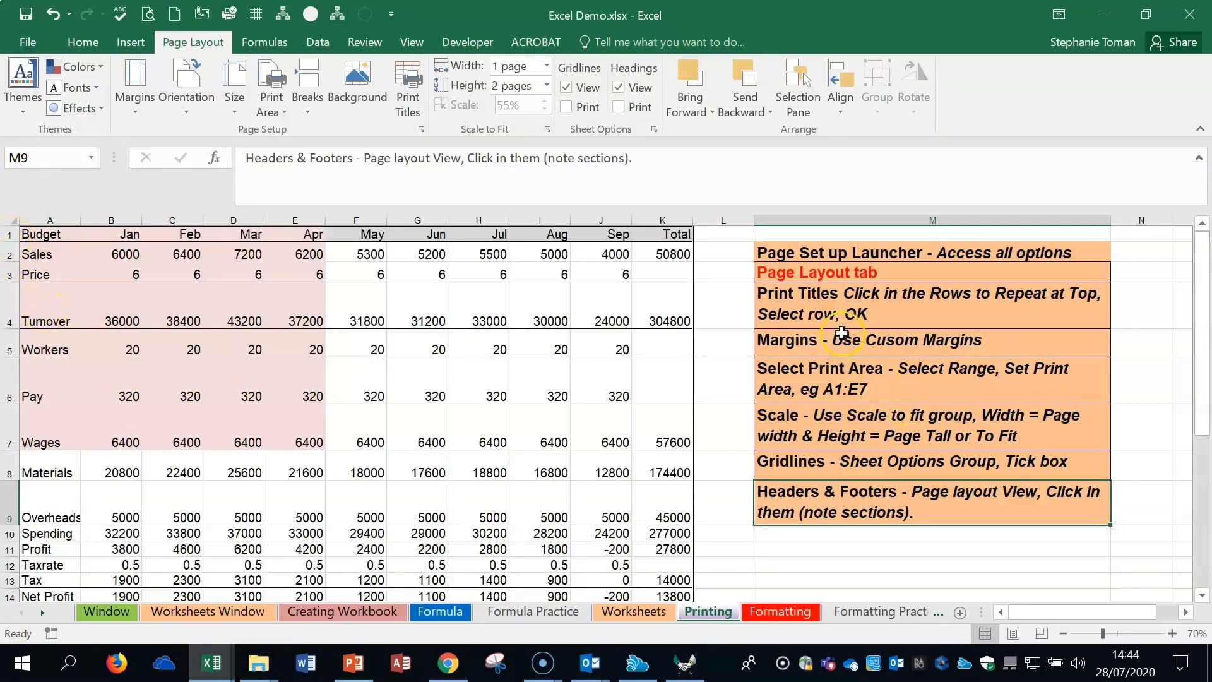
- Set custom page margins of 2 cm for both the left and right sides
click(883, 309)
click(887, 341)
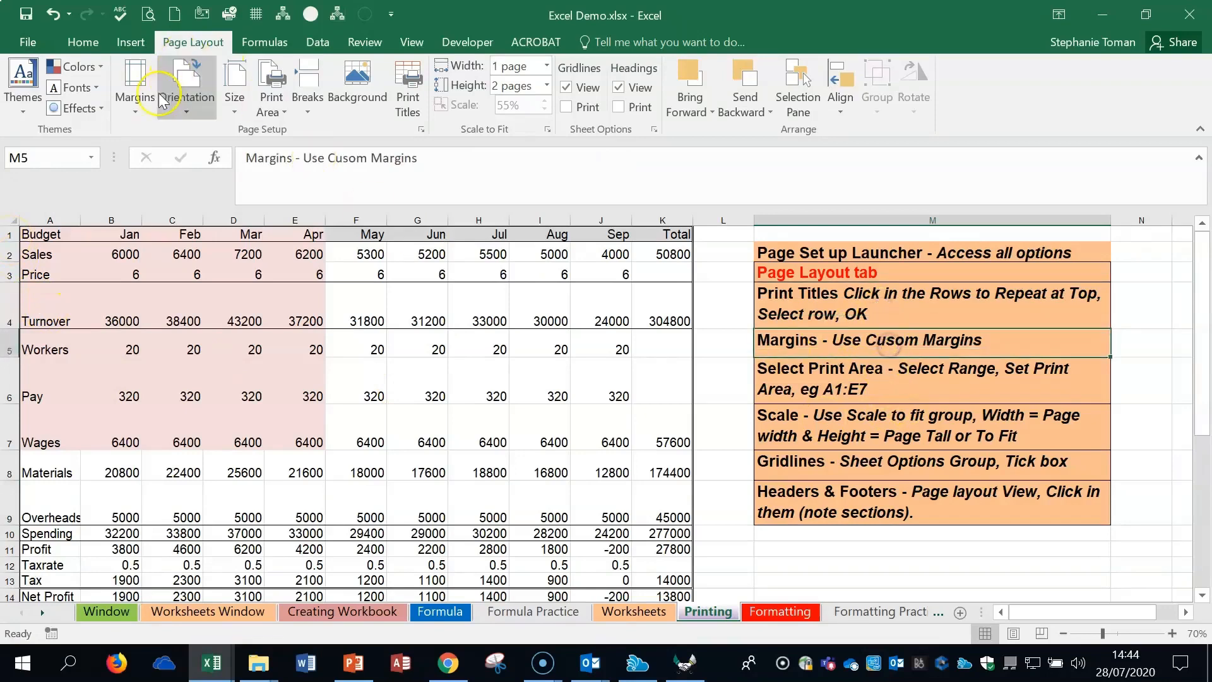
click(129, 112)
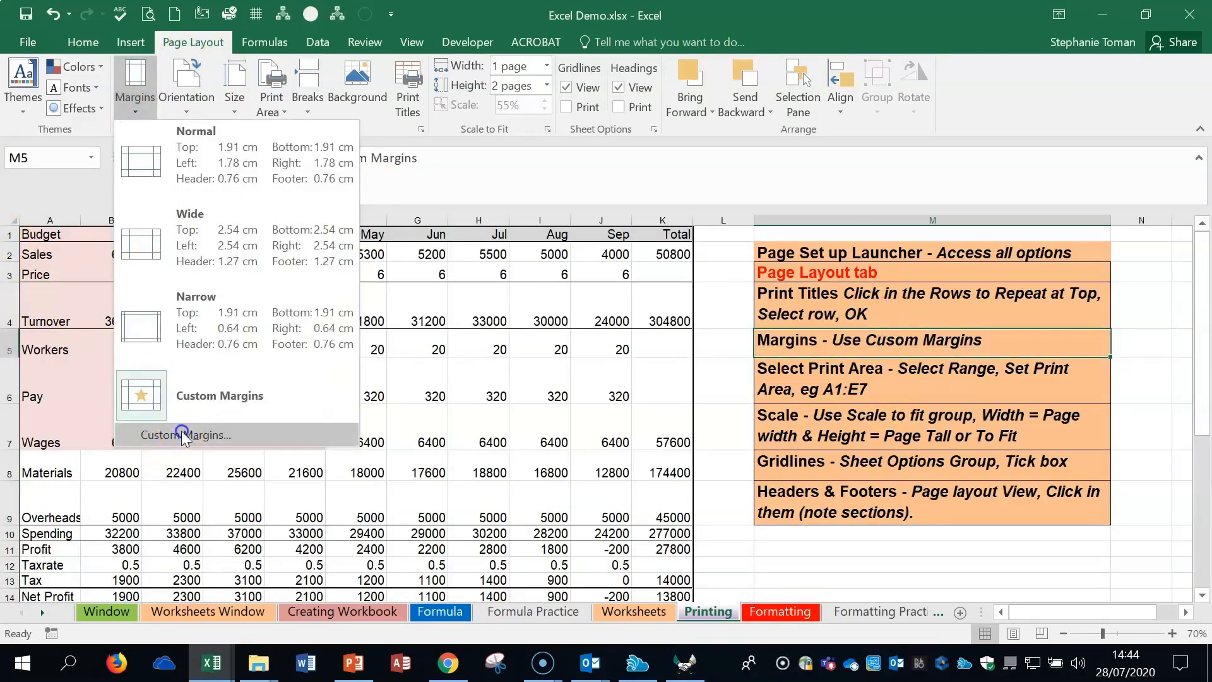
click(180, 435)
drag(839, 109, 481, 207)
click(448, 282)
drag(355, 382, 296, 375)
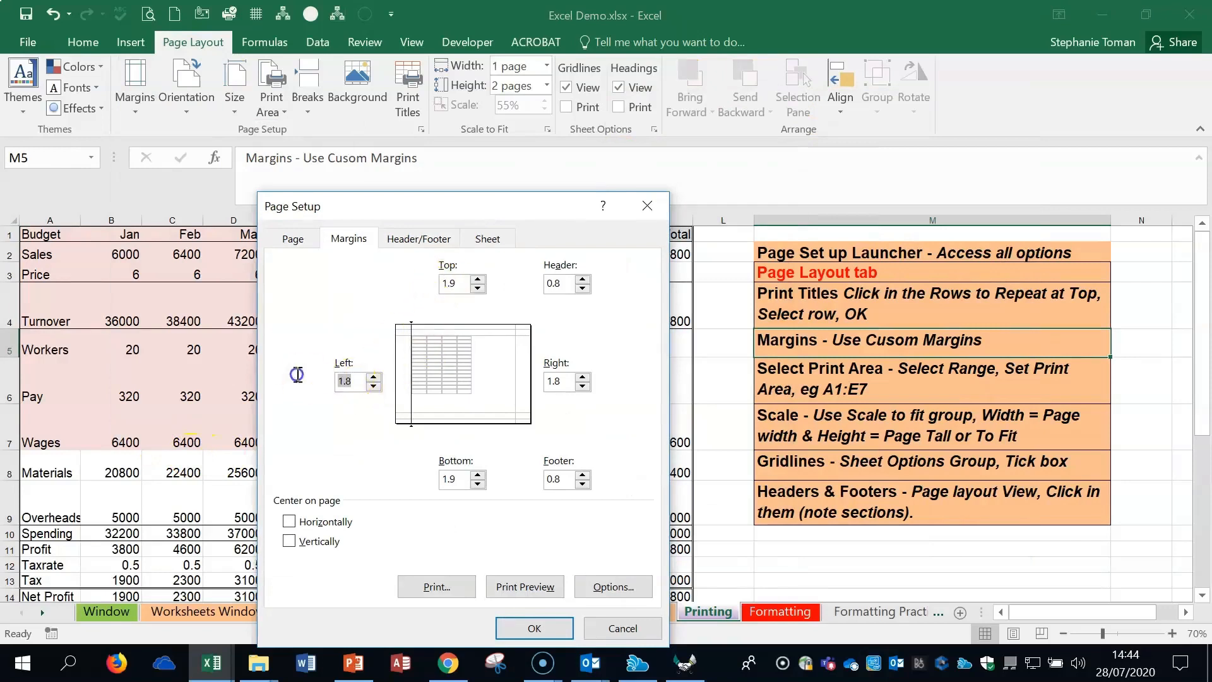
text(2)
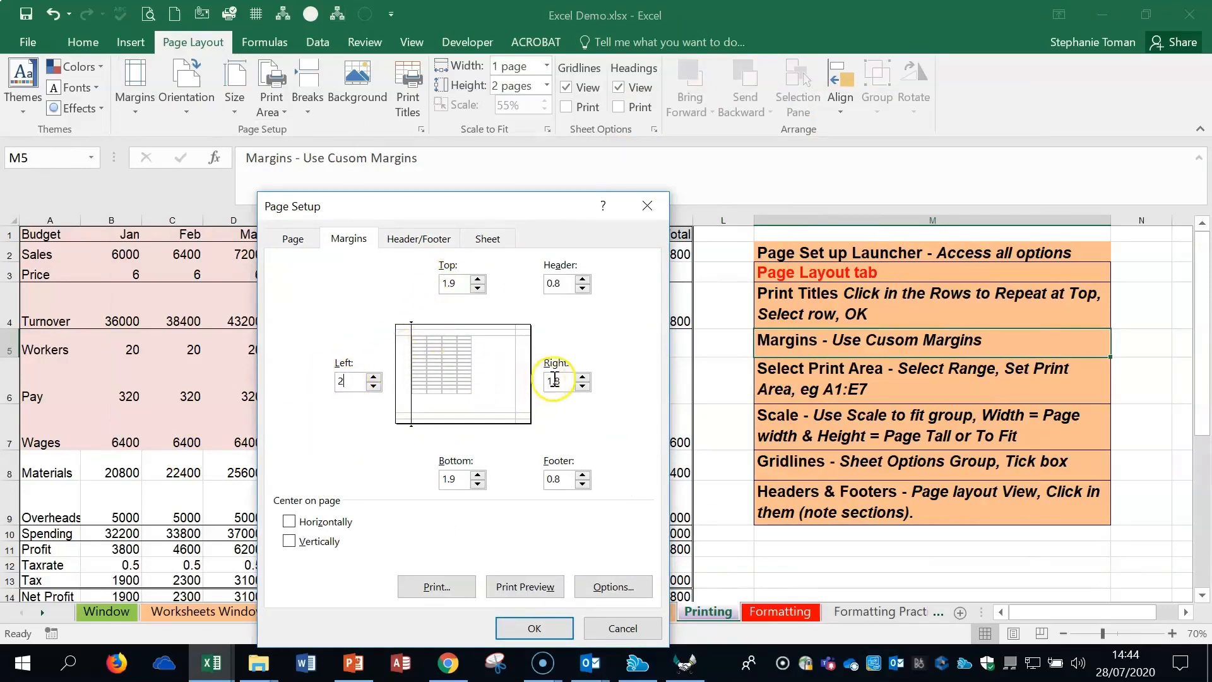
drag(556, 380, 520, 374)
text(2)
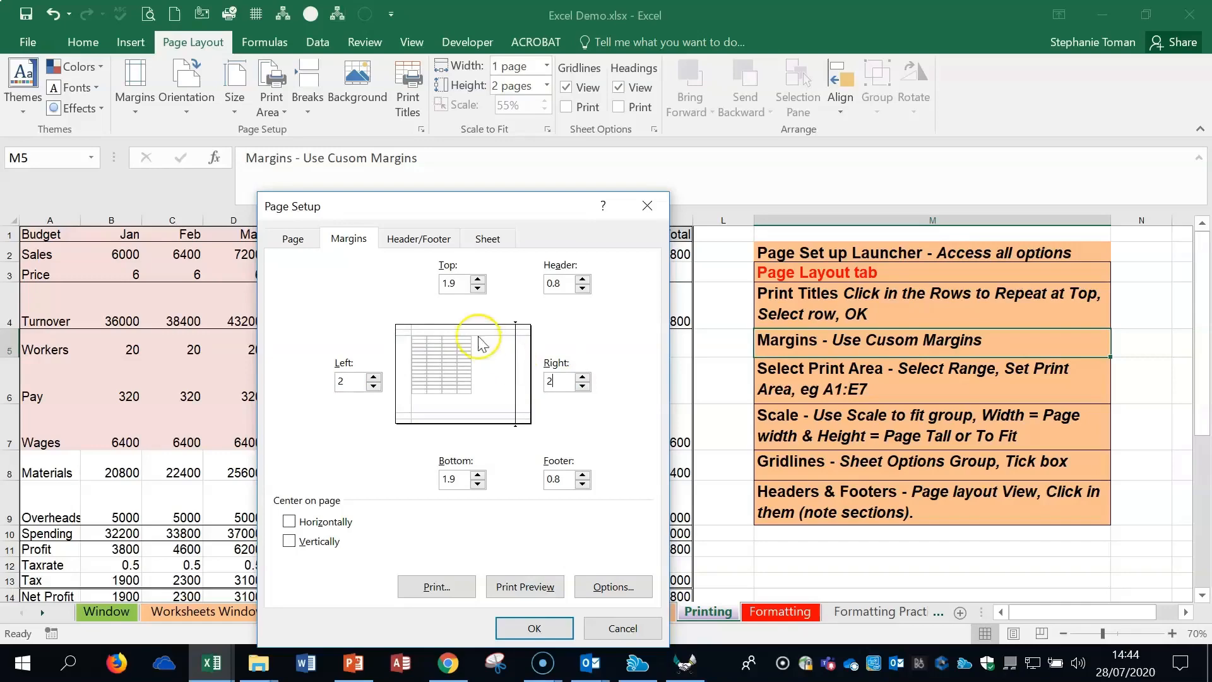
click(537, 628)
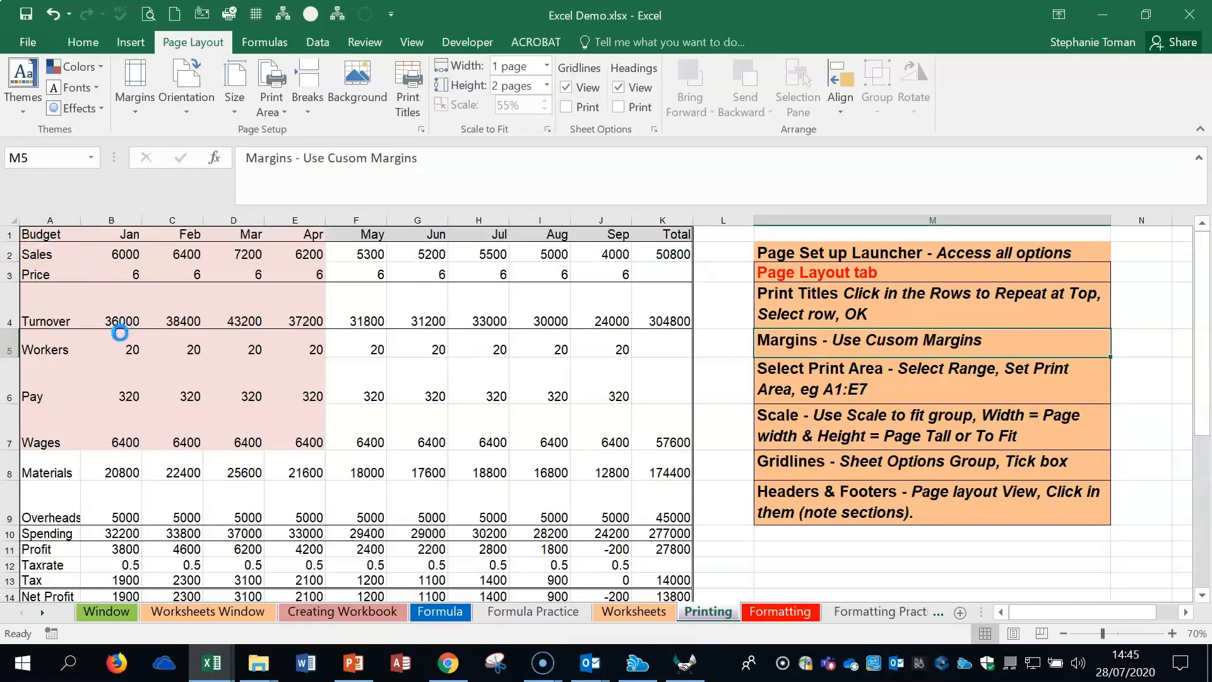
- Set the range A1:E7 as the print area
click(120, 341)
drag(44, 235, 298, 434)
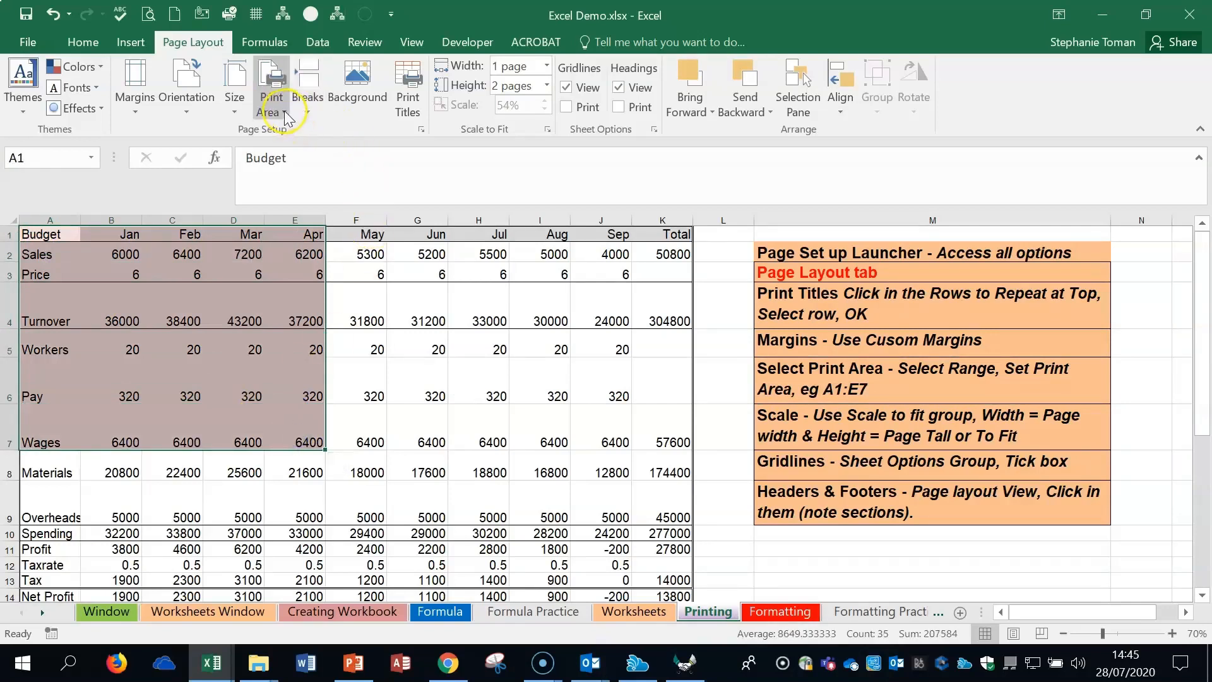
click(284, 114)
click(287, 131)
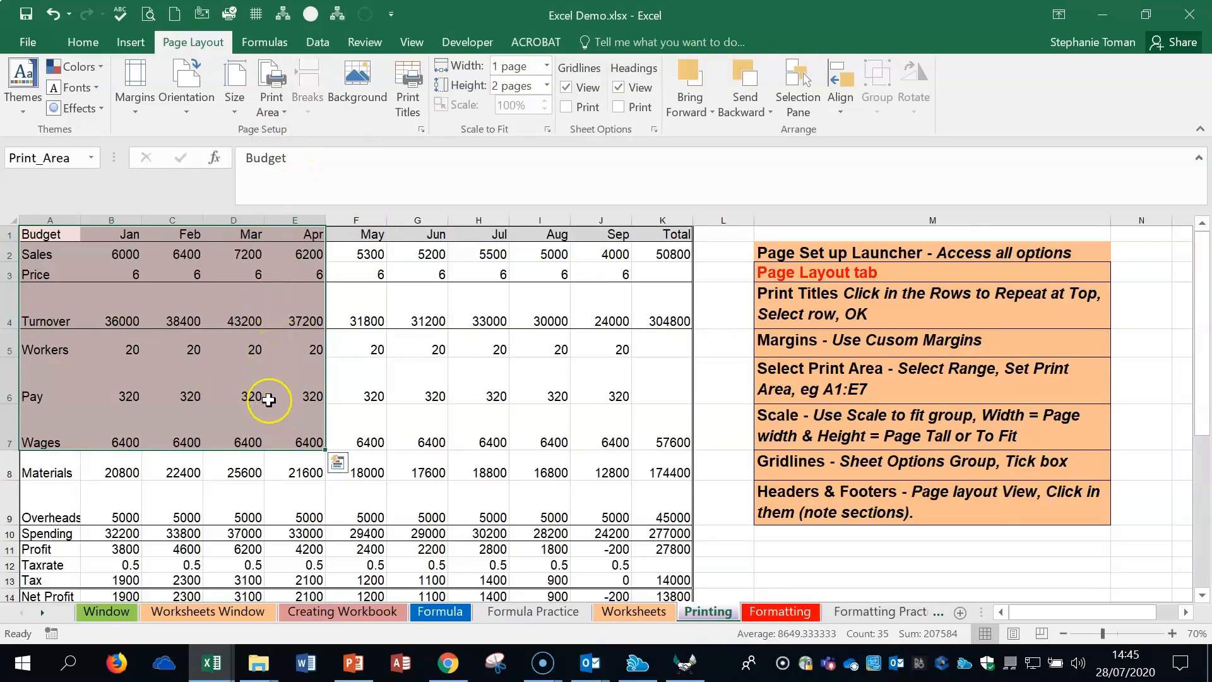
- Check the print preview of the selected budget range and clear the sheet's print area
click(28, 42)
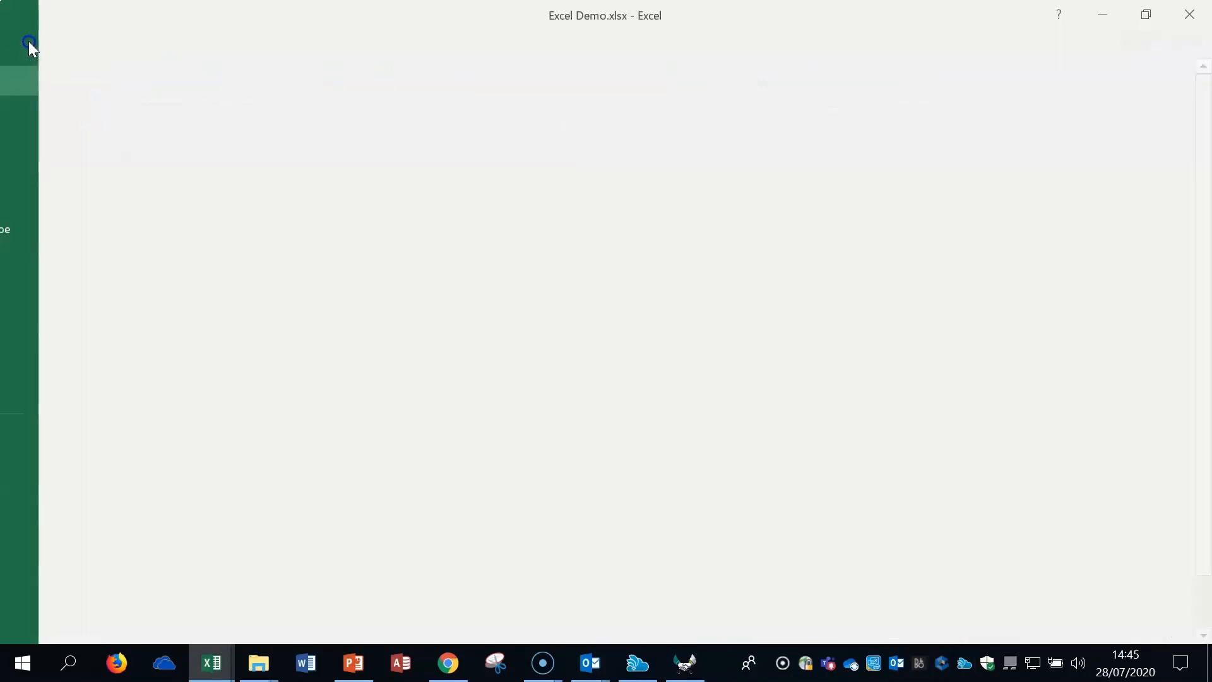
click(52, 271)
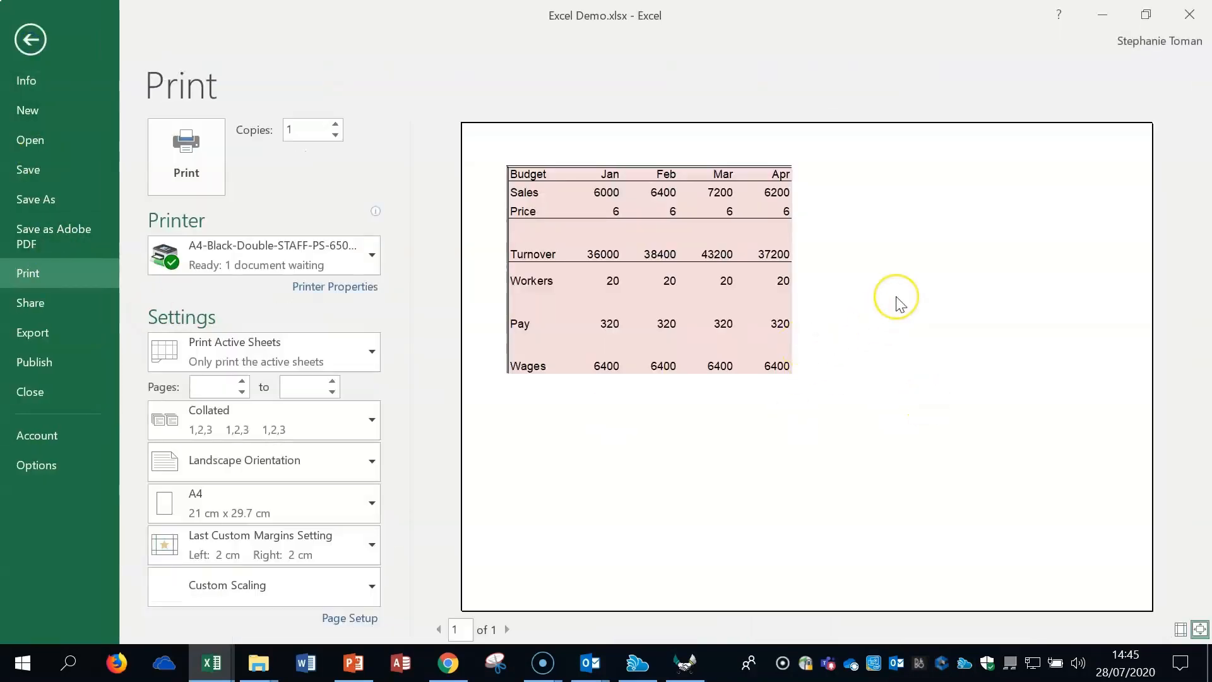
click(30, 39)
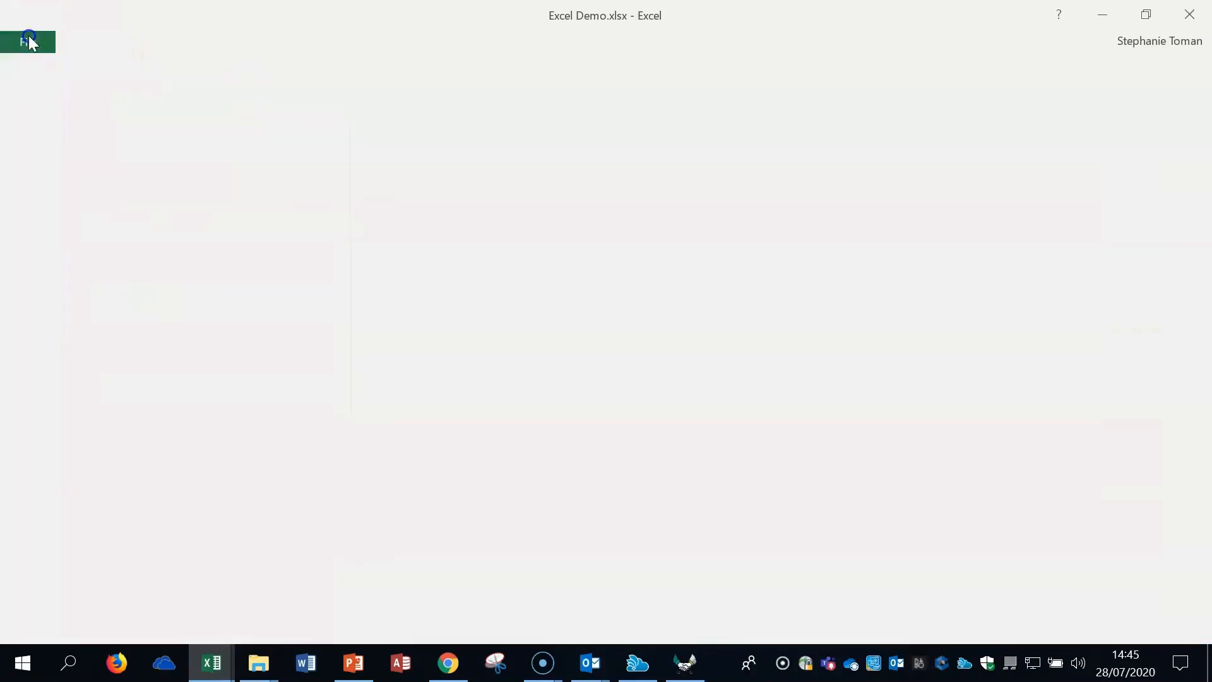
click(271, 105)
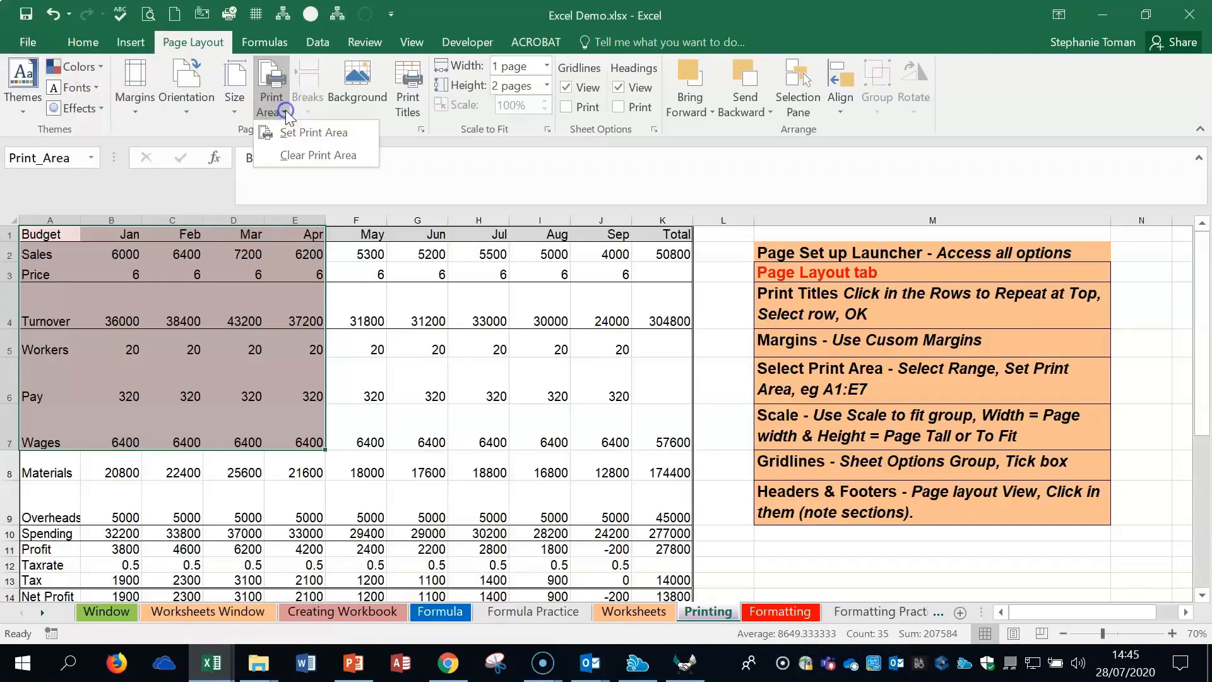
click(288, 158)
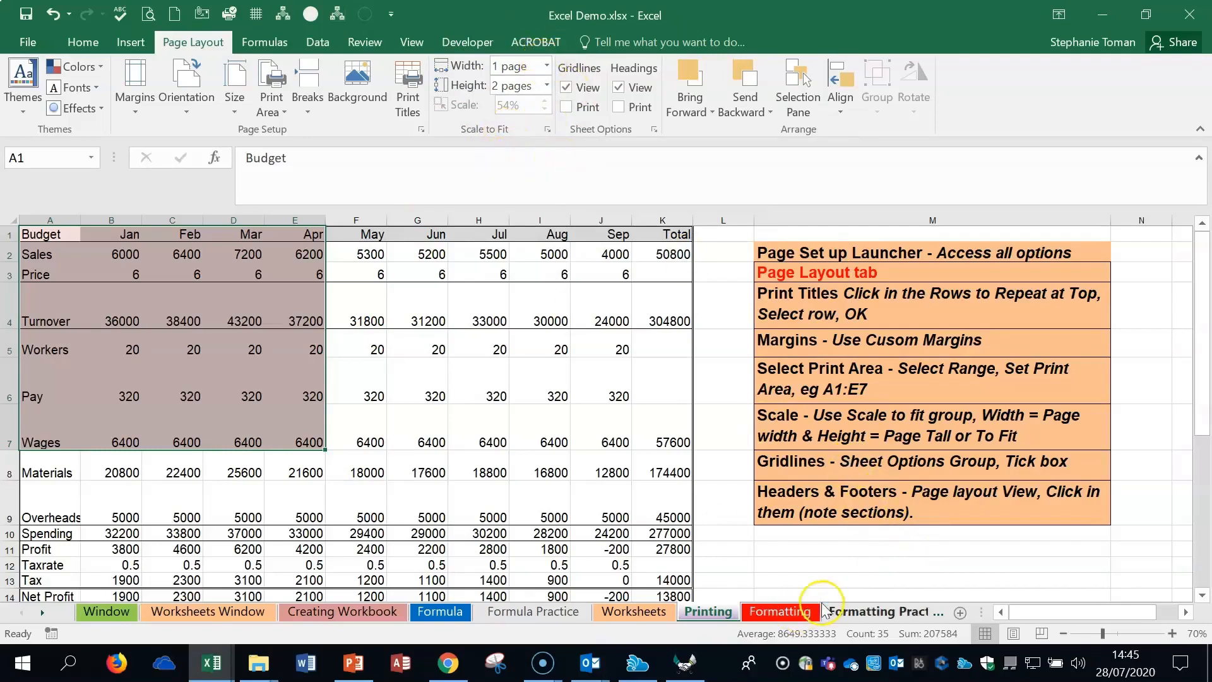
- Switch the Printing sheet to Page Layout view at 50% zoom and look over the whole page
click(1015, 633)
click(1014, 633)
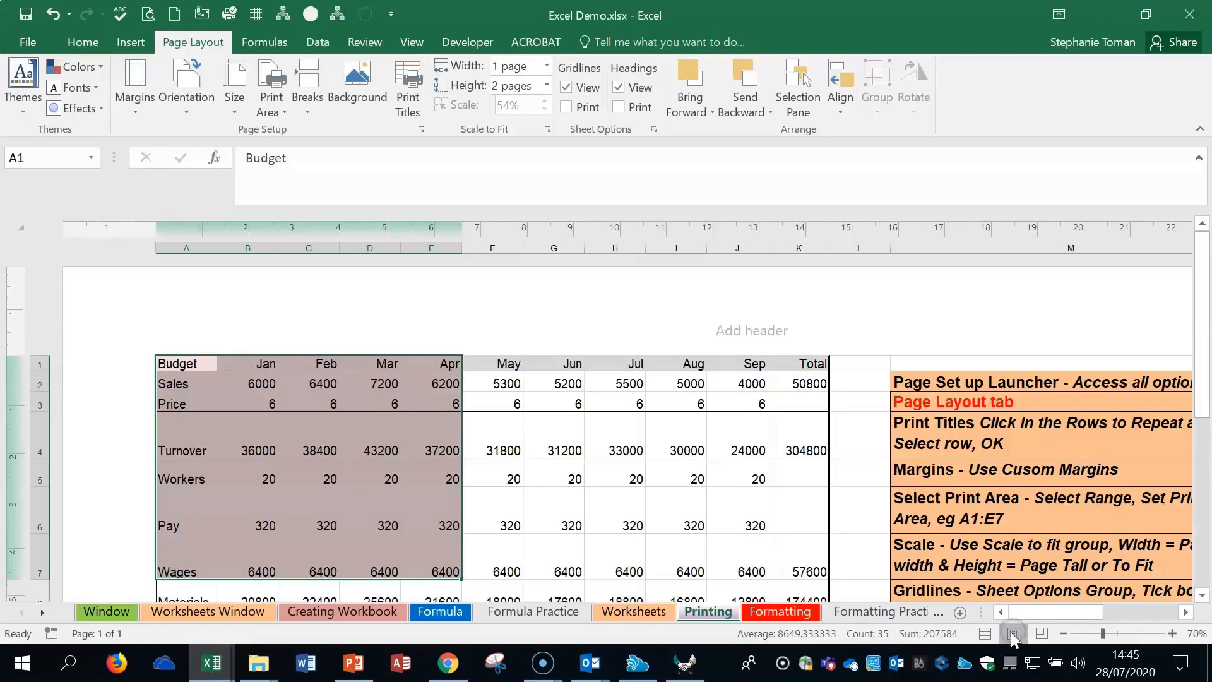
click(1065, 634)
click(1064, 634)
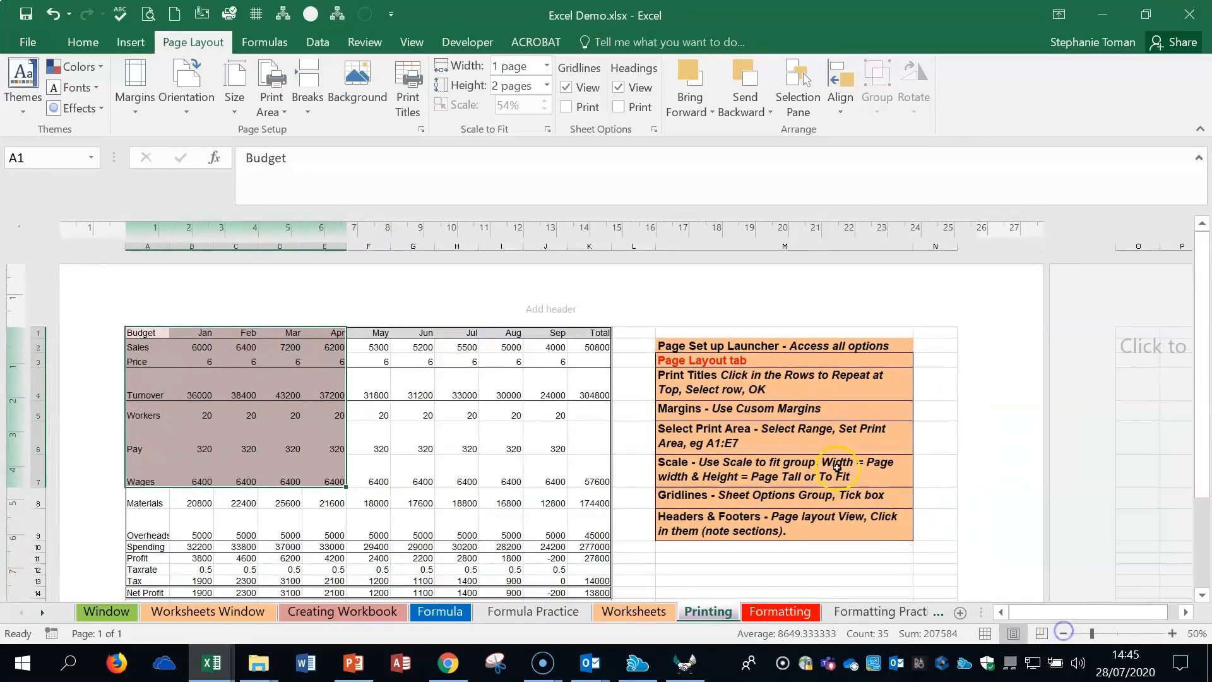
scroll(848, 382, down, 1)
scroll(848, 382, up, 1)
scroll(690, 364, down, 5)
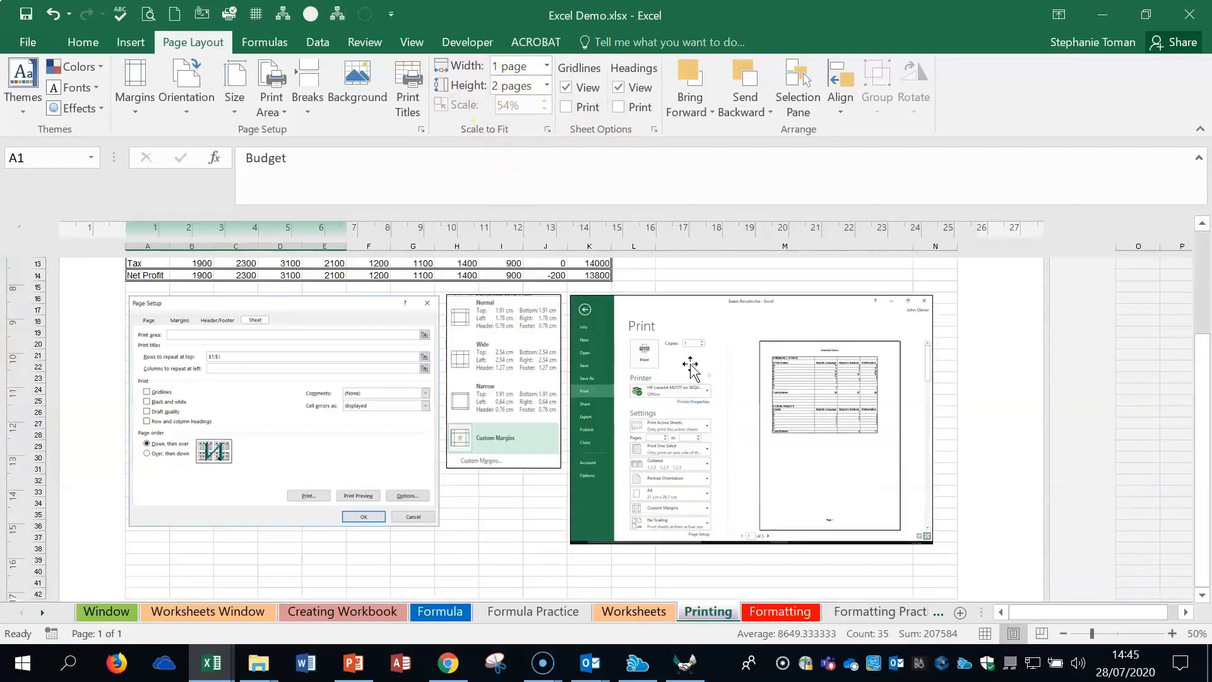
scroll(691, 364, up, 5)
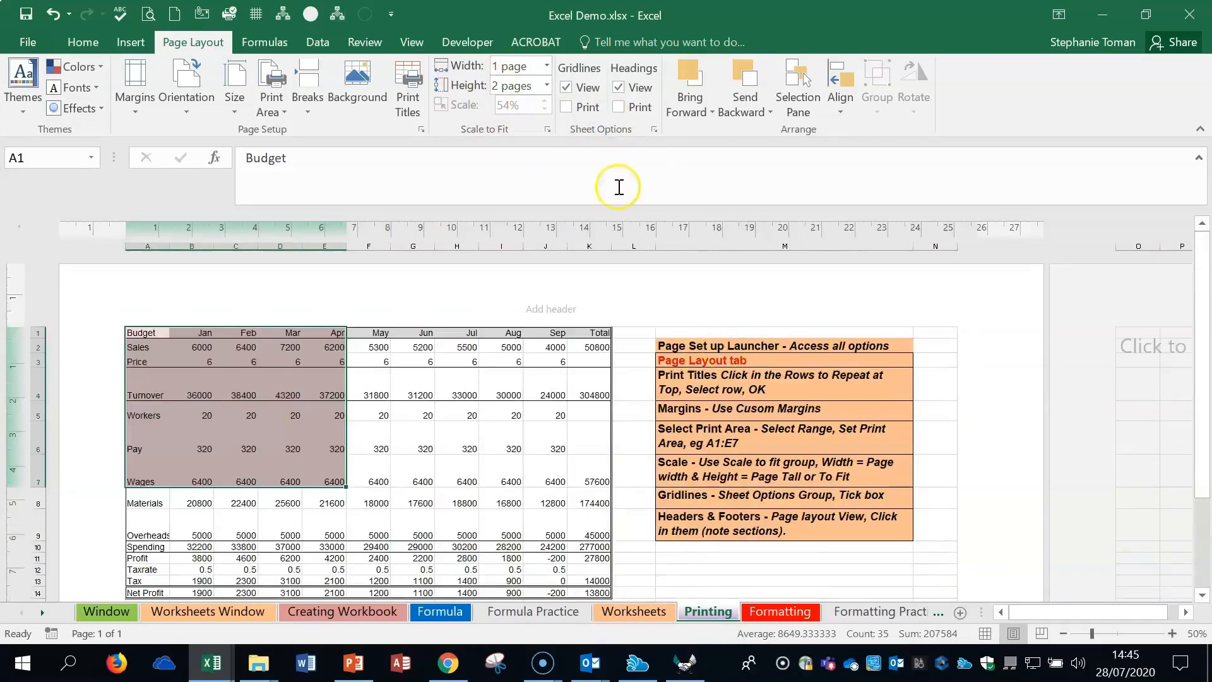
- Set the Printing sheet's scaled print height to 1 page and look over the resulting page
click(548, 90)
click(508, 130)
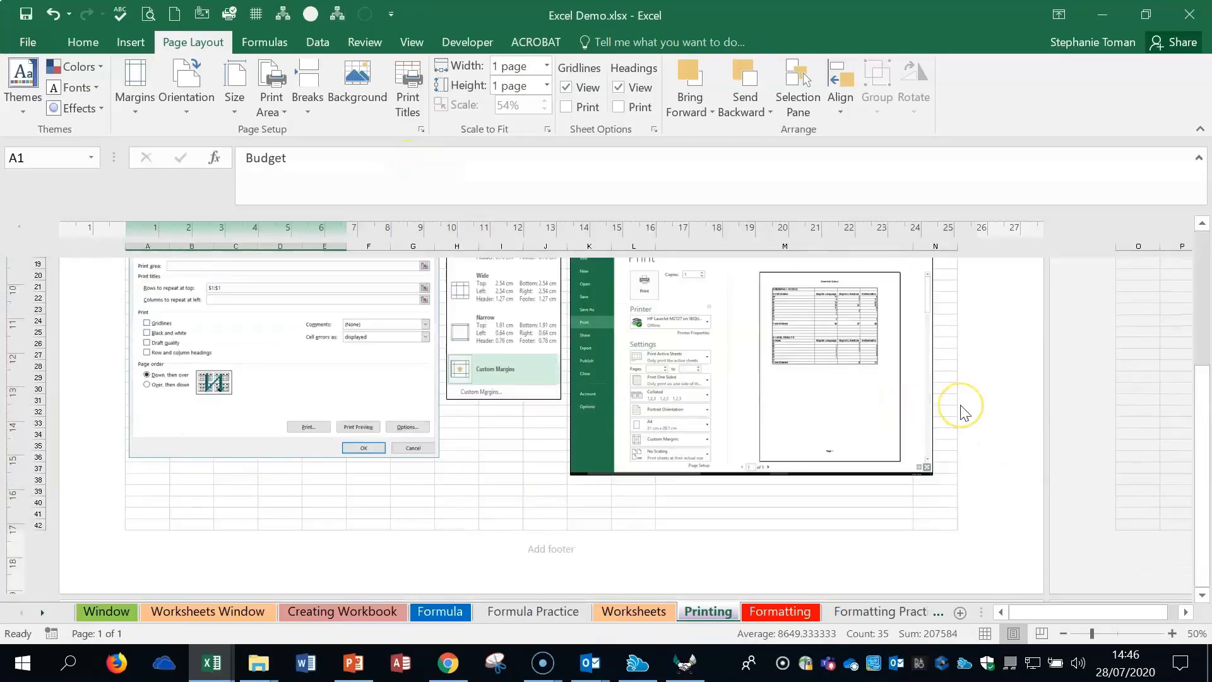
scroll(964, 414, up, 5)
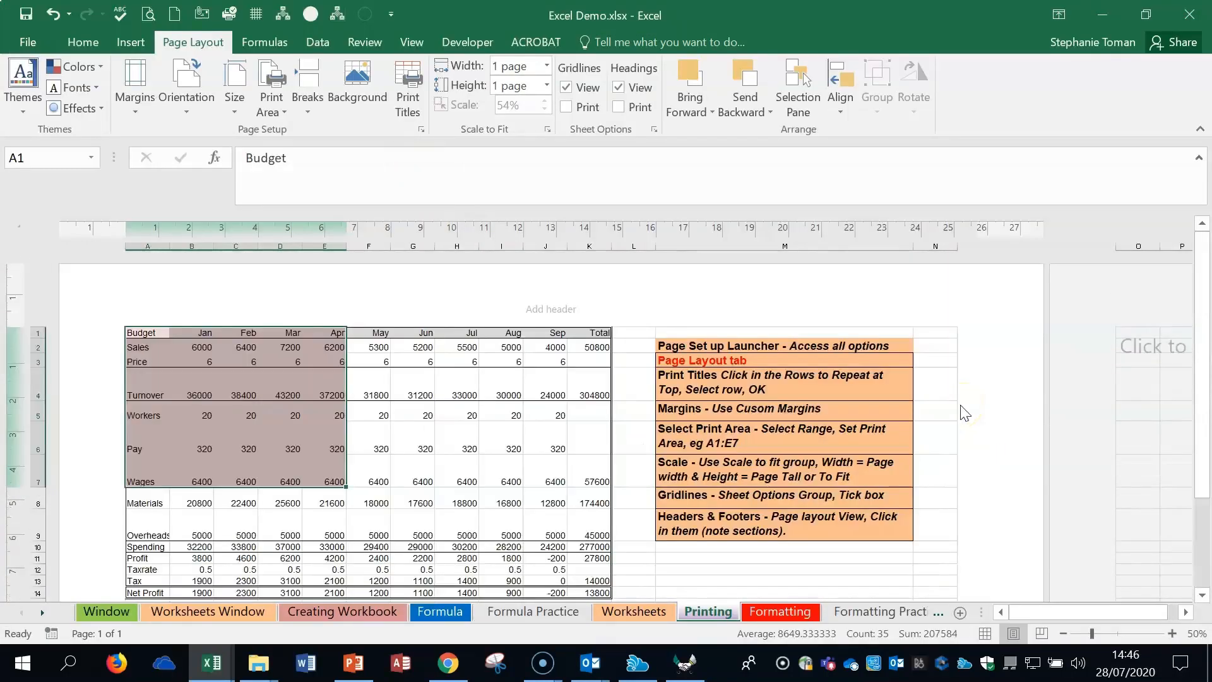
- Set both the width and the height of the scaled printout to Automatic
click(546, 66)
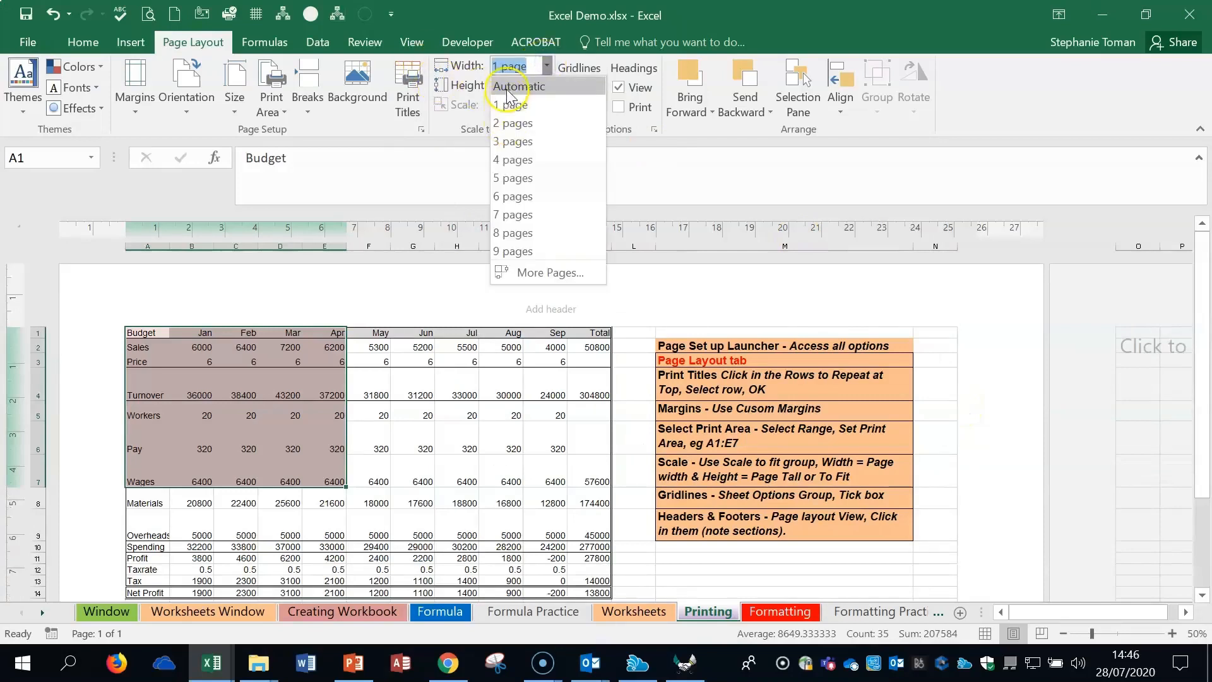
click(509, 104)
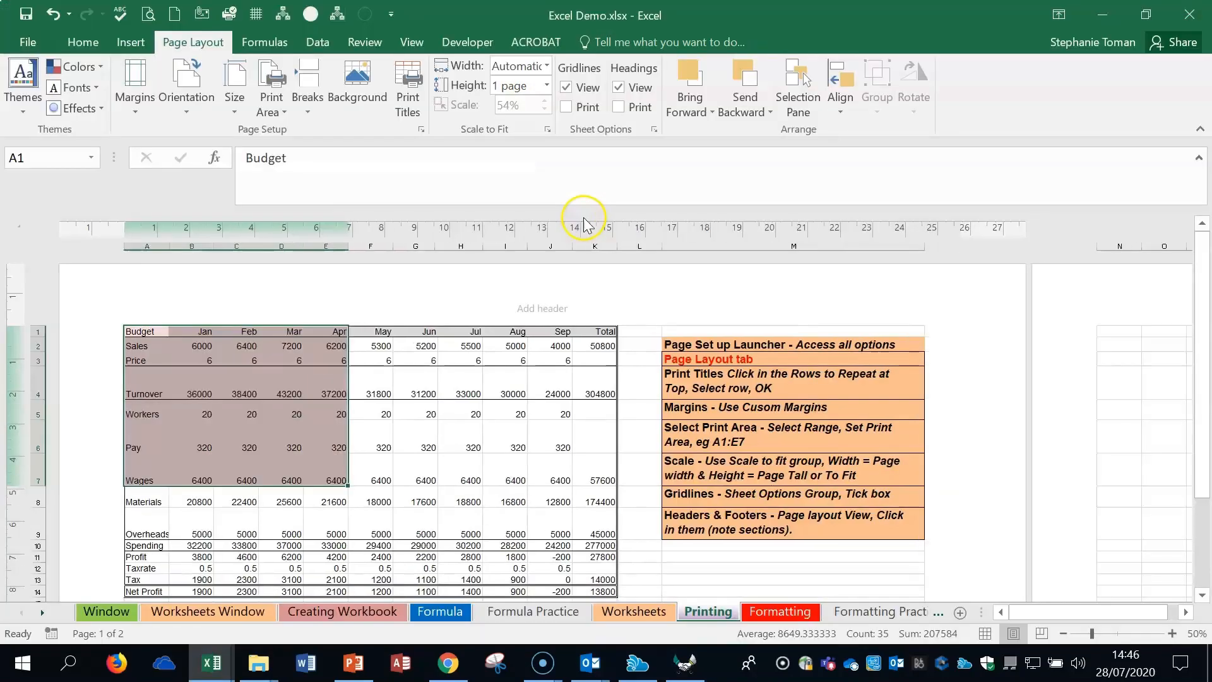
click(547, 87)
click(527, 118)
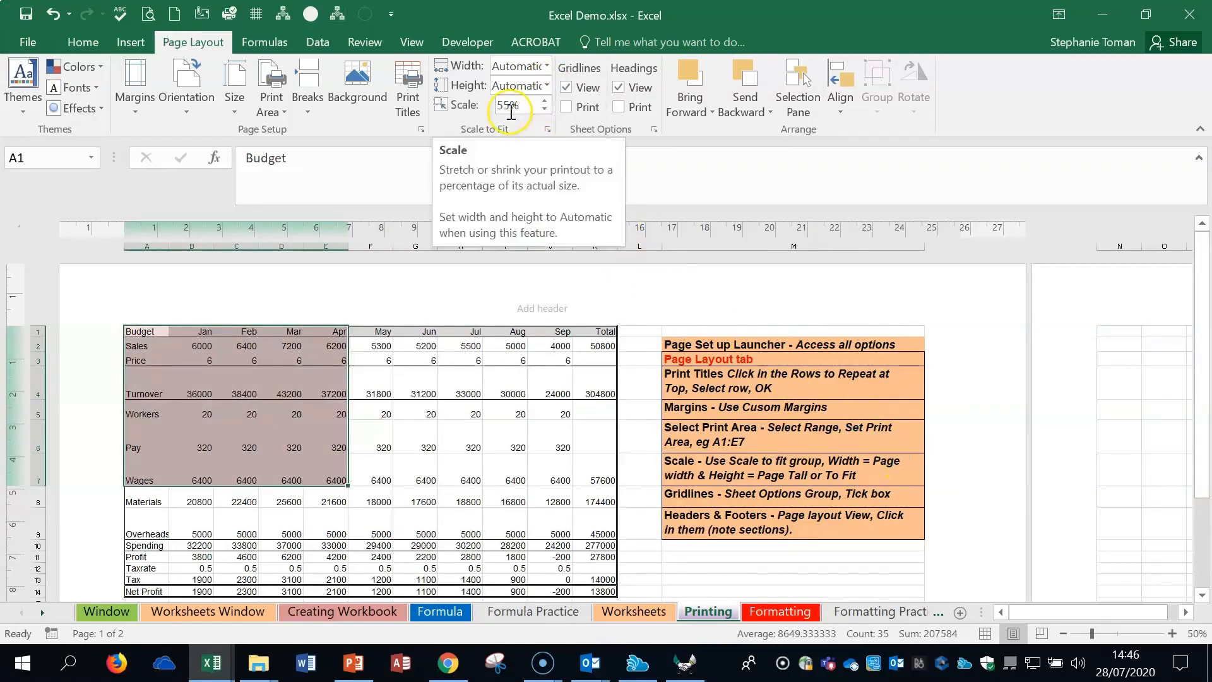
- Look over the page breaks and set the print scale to 70%
scroll(1026, 410, down, 2)
scroll(1028, 408, down, 3)
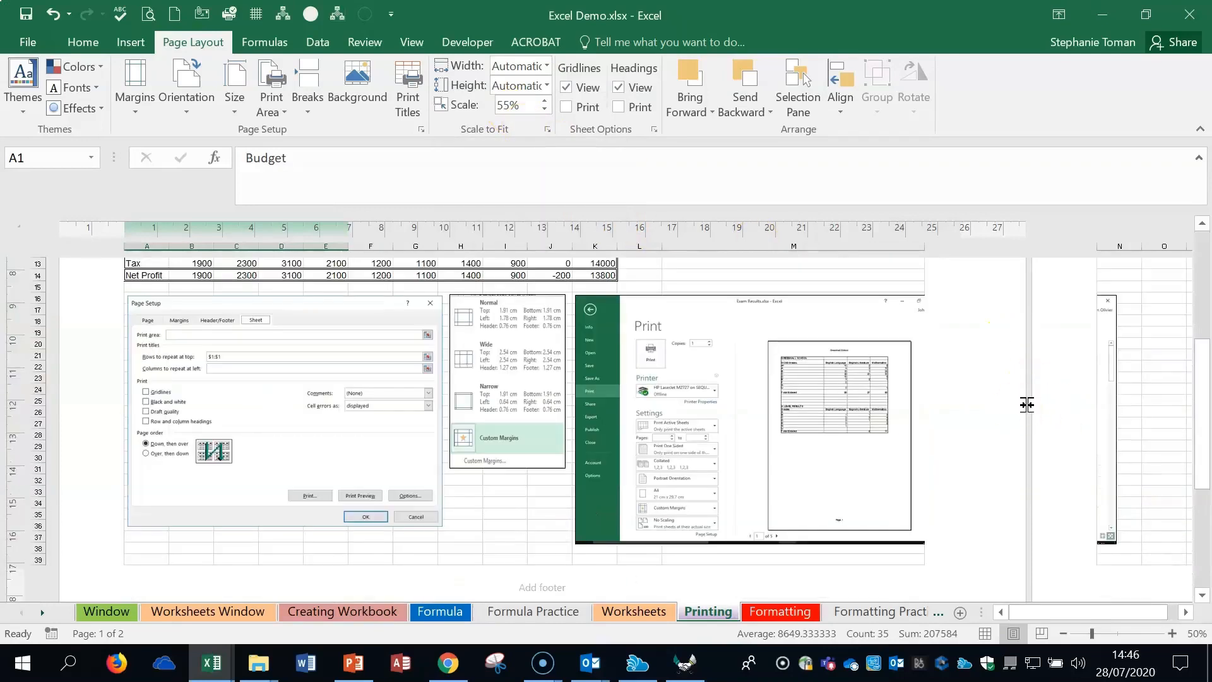
scroll(1027, 405, up, 3)
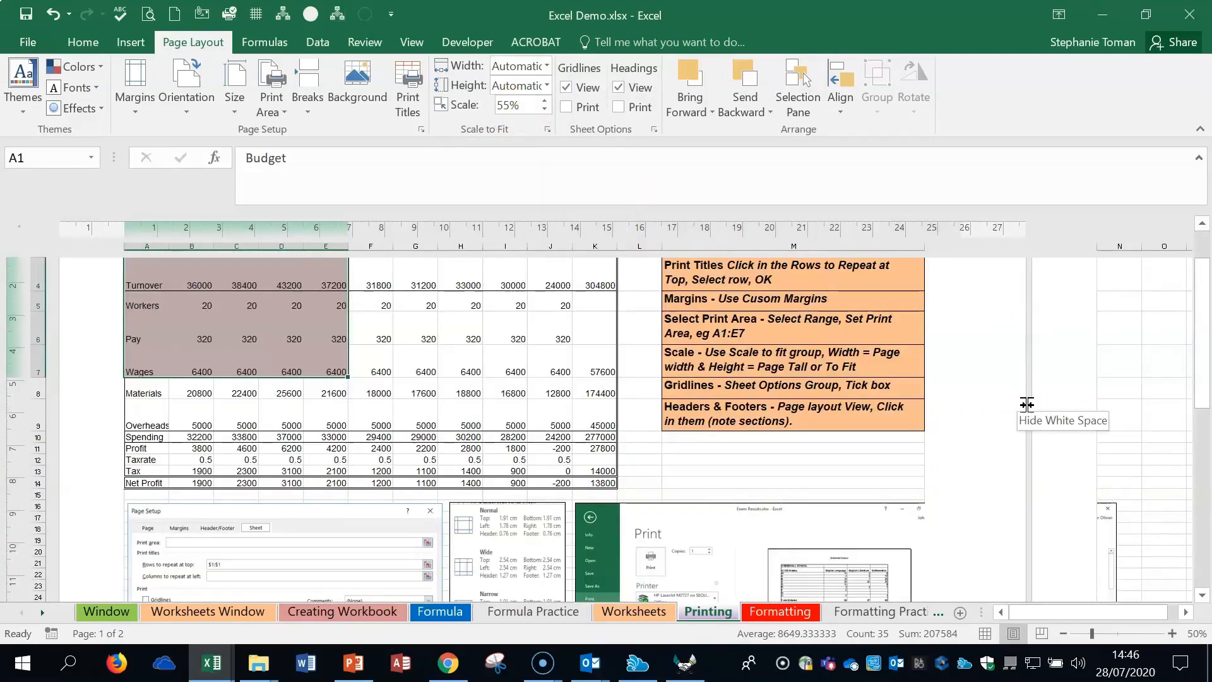
scroll(1028, 405, down, 2)
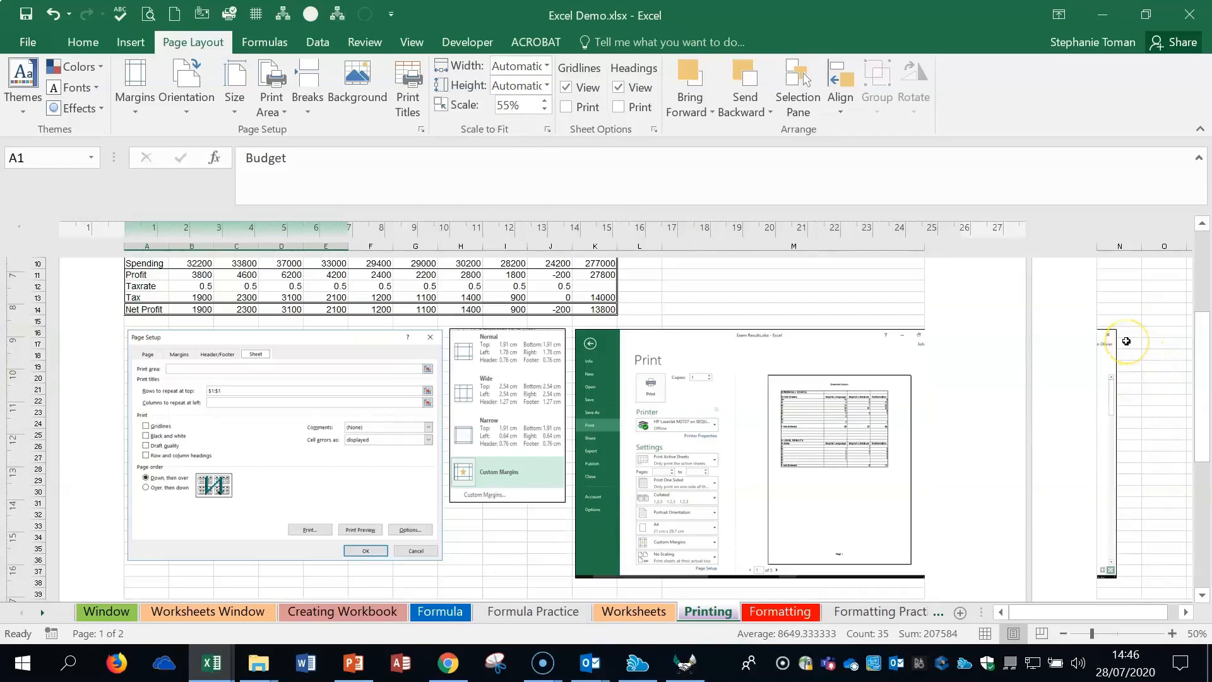
scroll(1127, 341, up, 3)
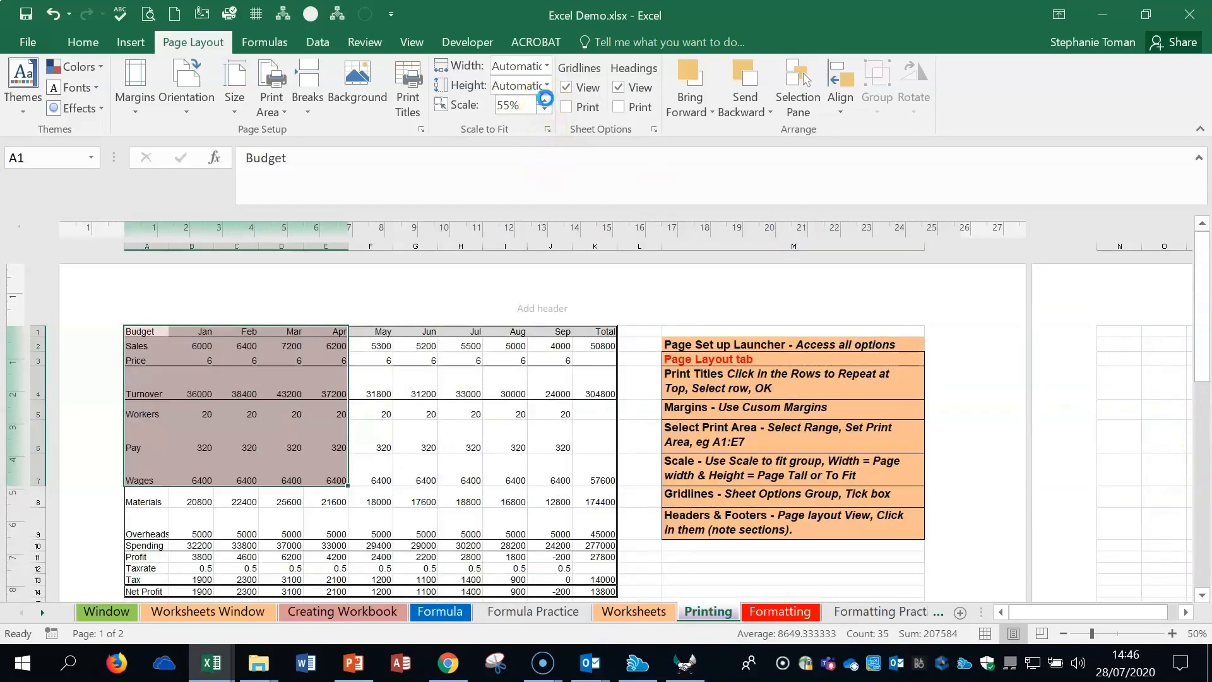
click(545, 99)
click(544, 99)
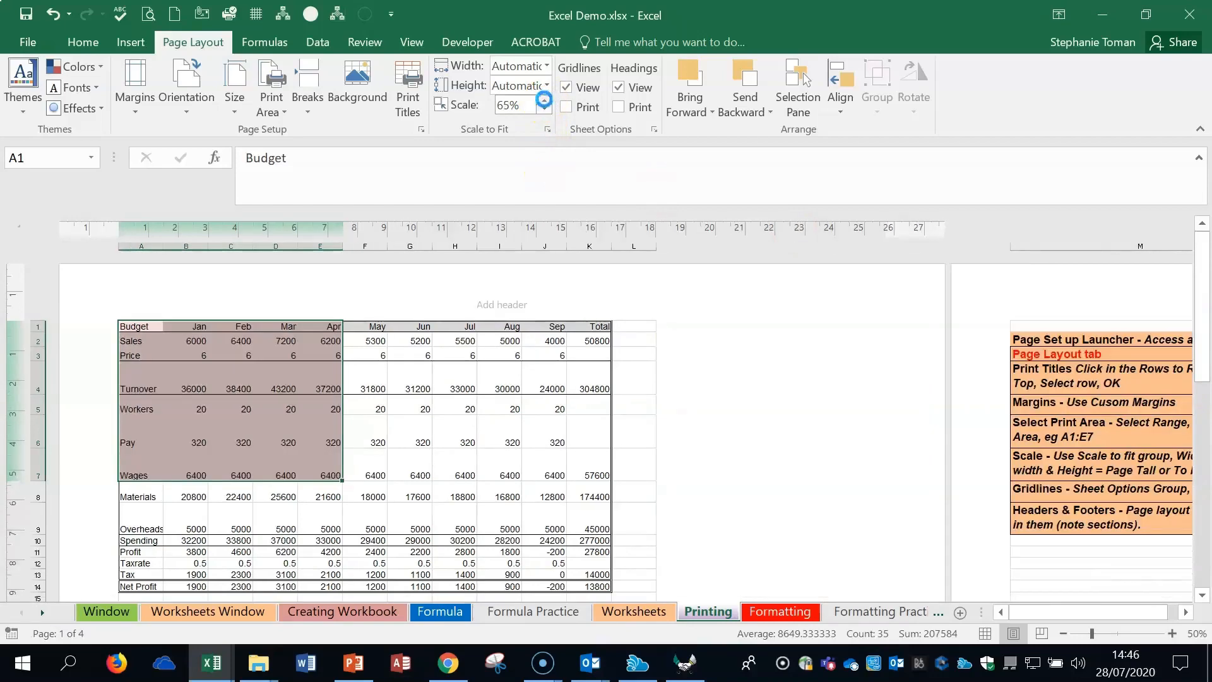
click(544, 99)
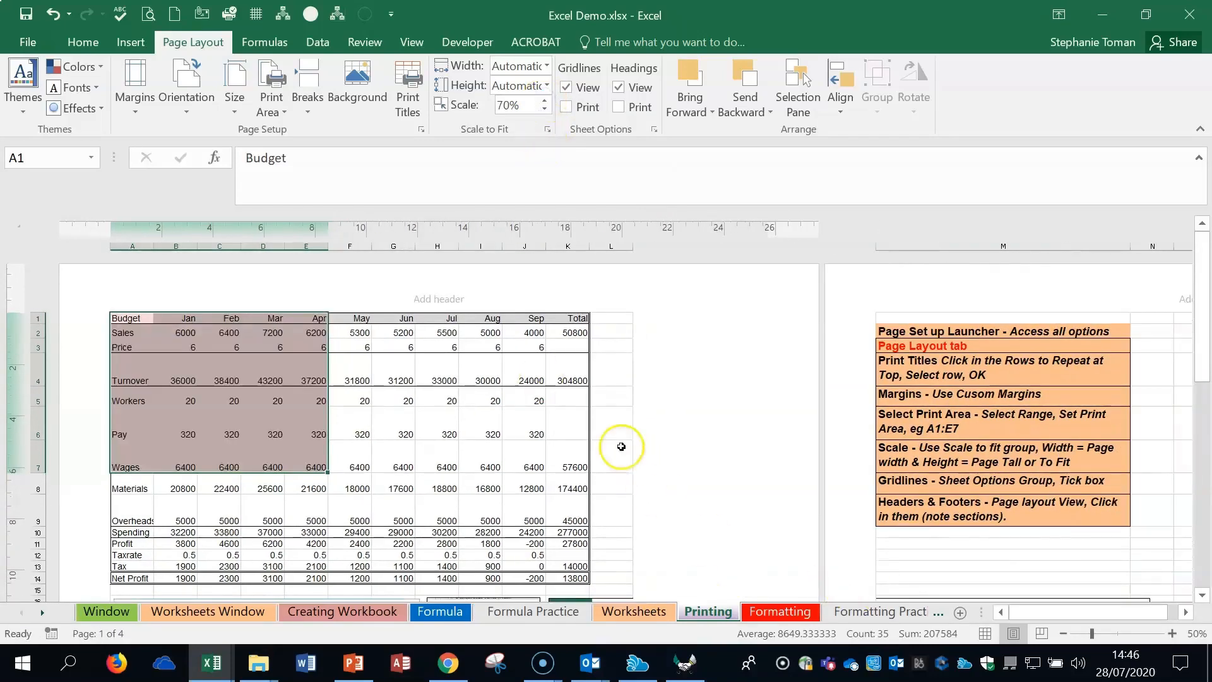
- Hide the sheet's gridlines on screen and show them again
click(566, 89)
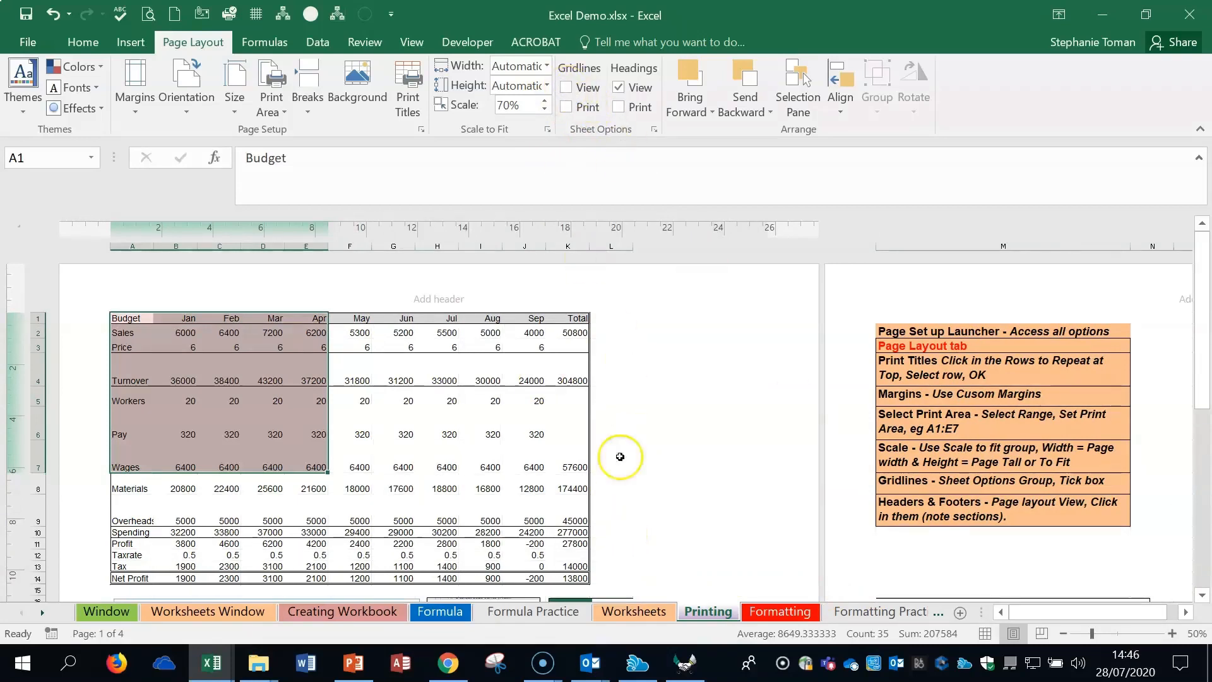
click(567, 87)
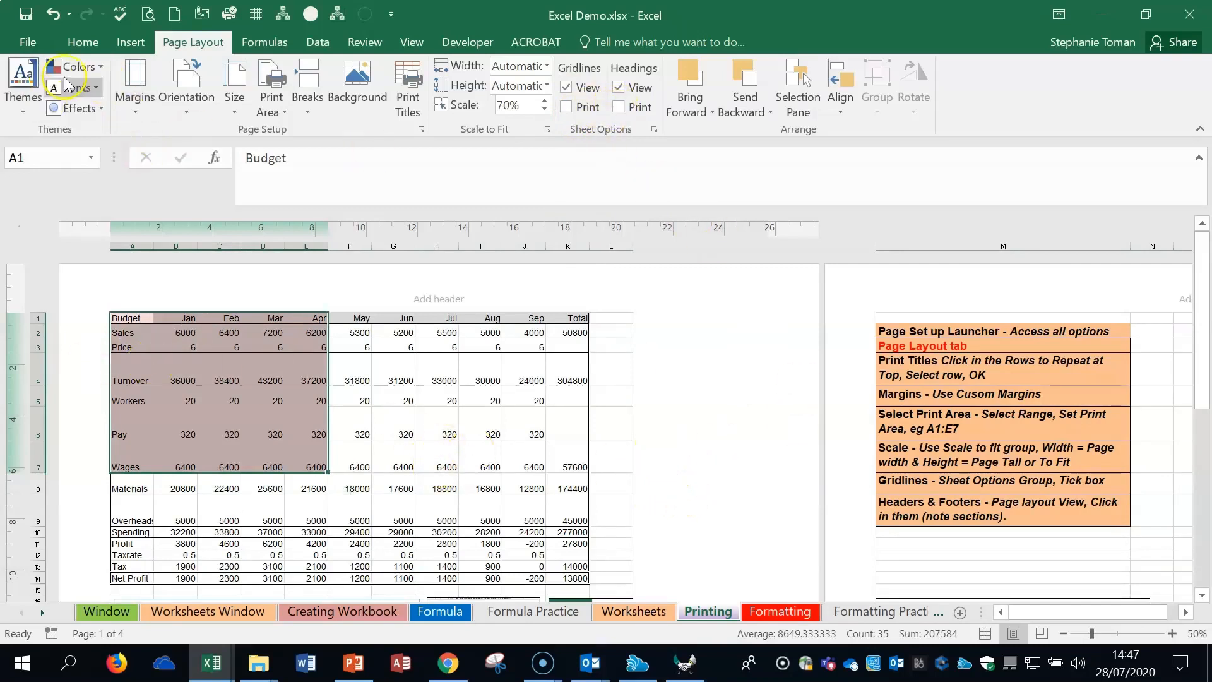
click(187, 95)
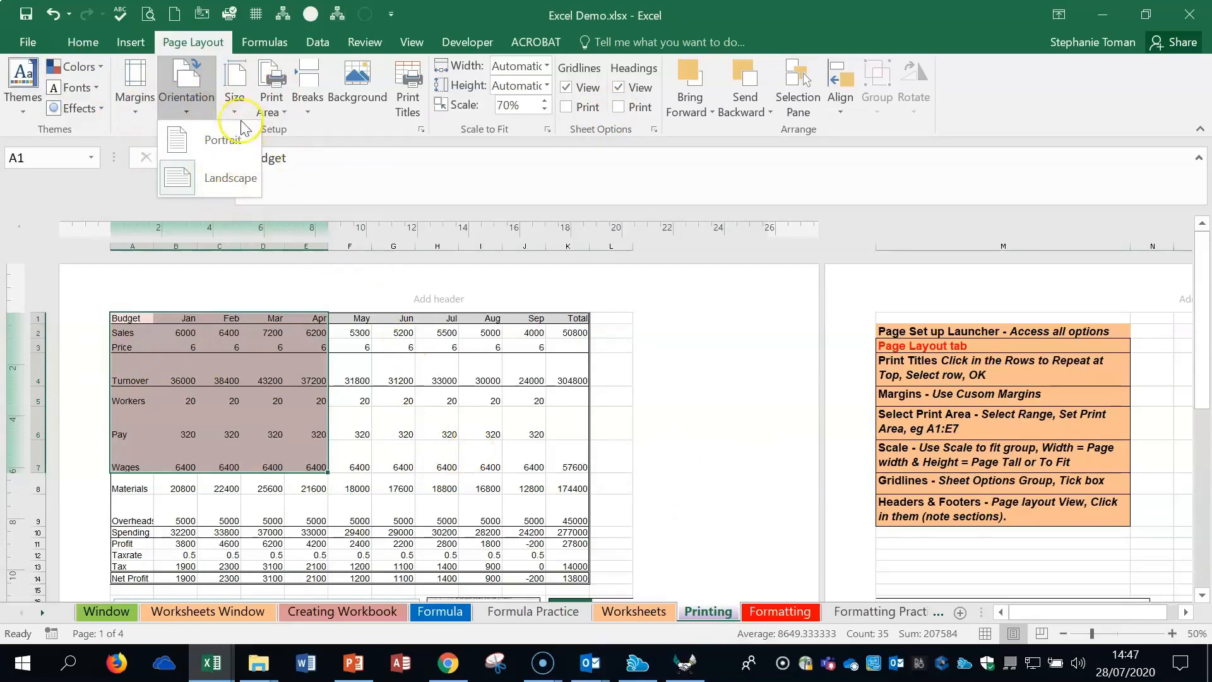
click(240, 107)
click(238, 112)
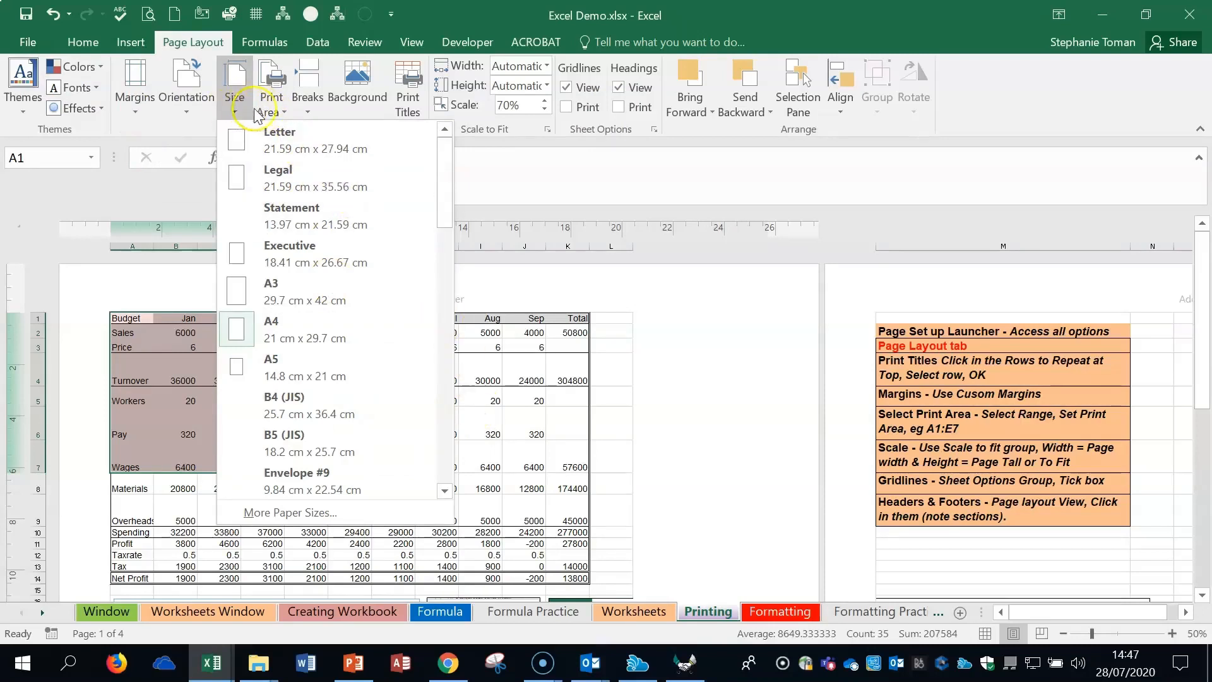
click(287, 114)
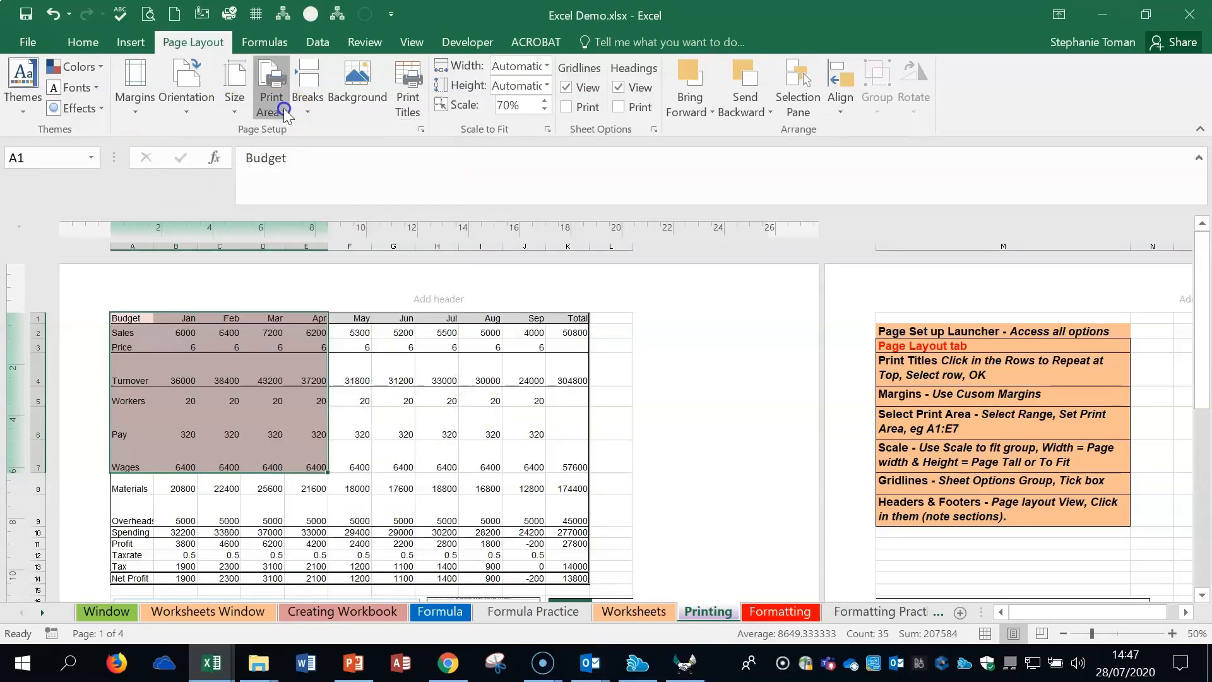
click(286, 113)
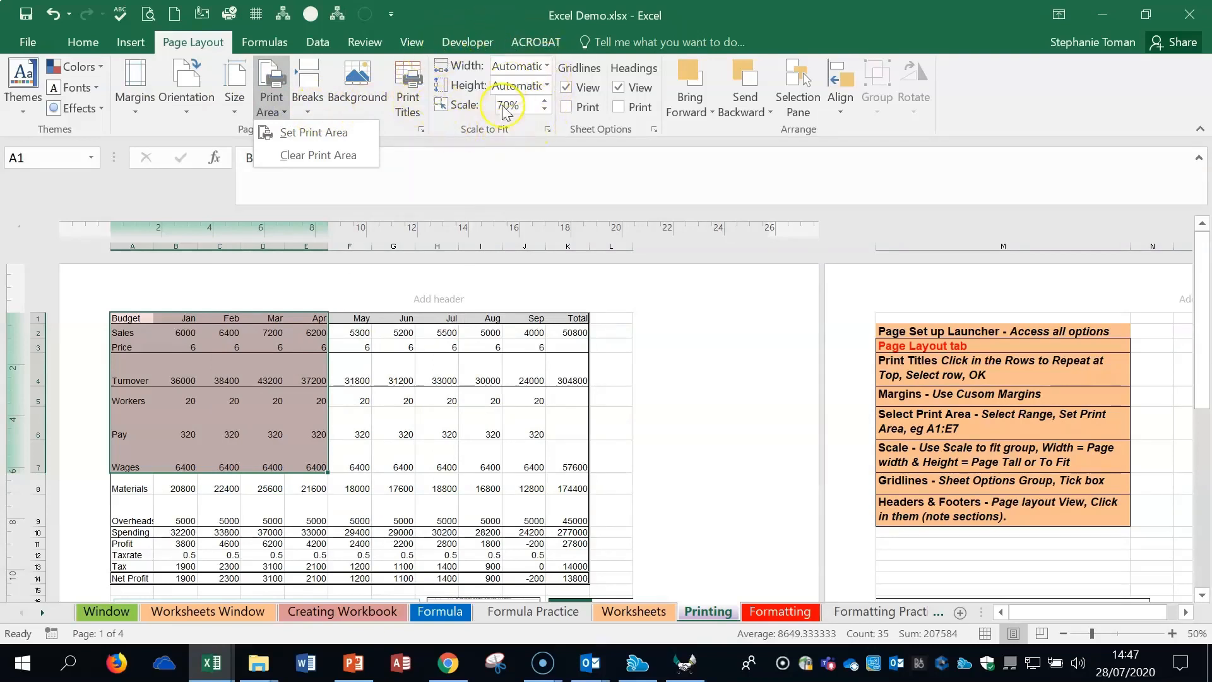
- Try fitting the printout to 1 page wide by 1 tall in Page Setup, view the header and footer settings, and cancel
click(549, 131)
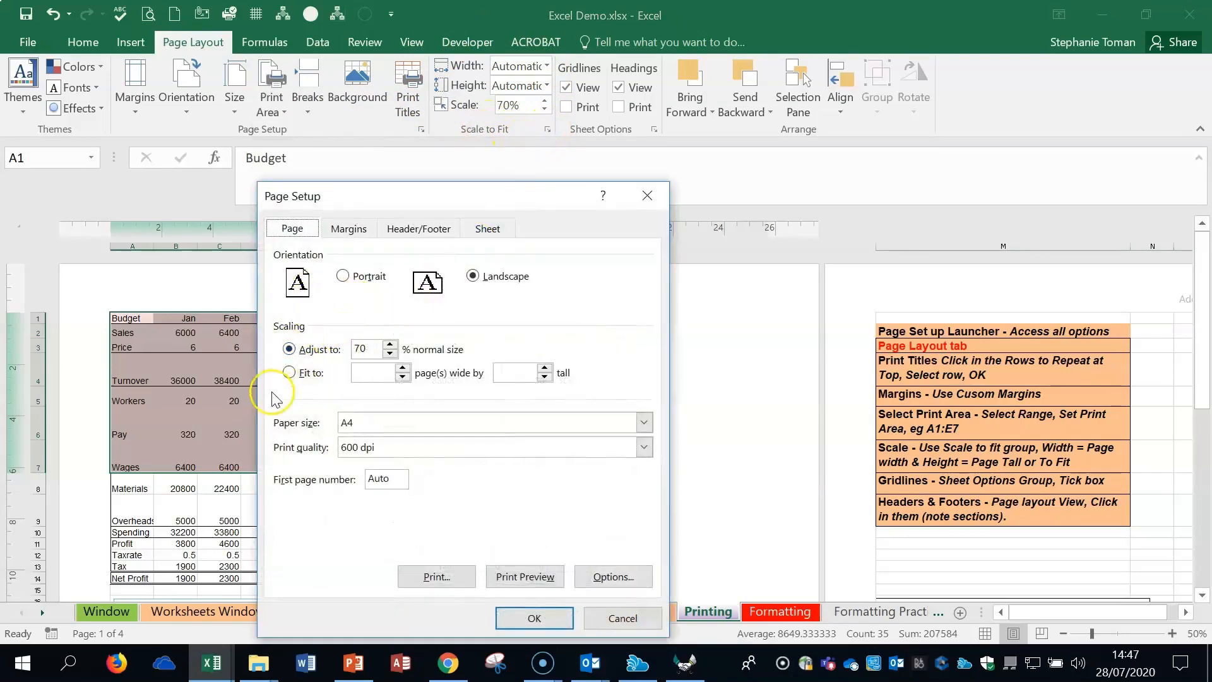
click(289, 375)
click(369, 378)
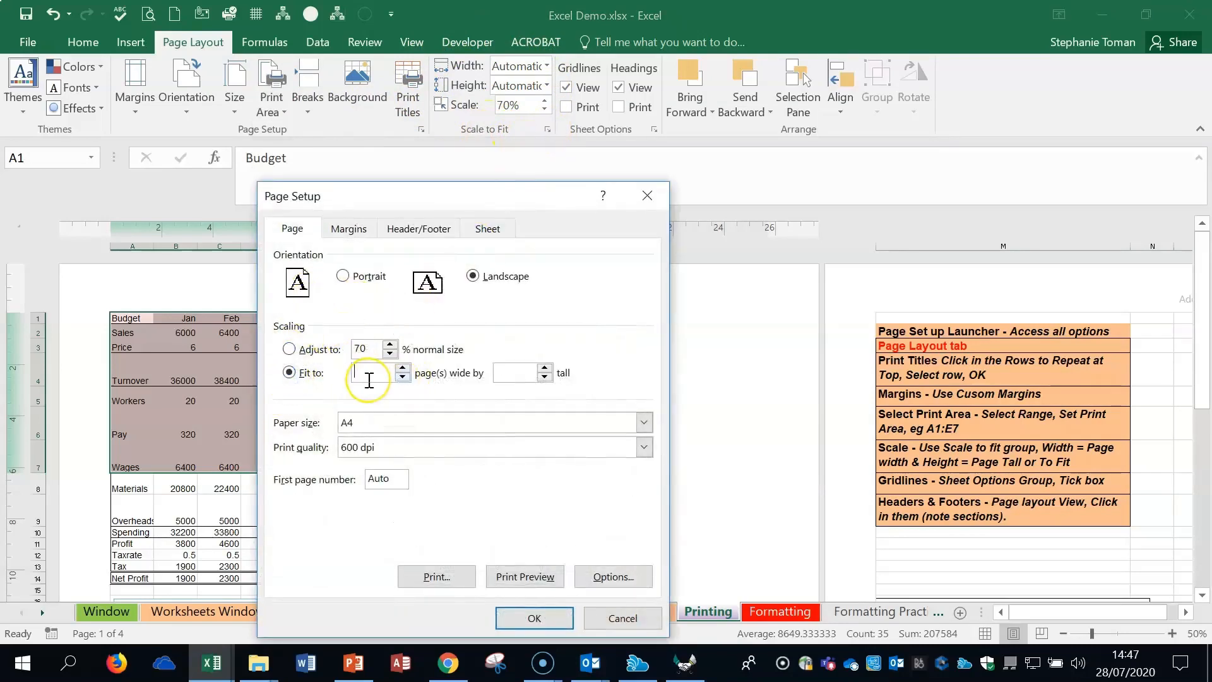
text(1)
click(507, 374)
text(1)
click(436, 235)
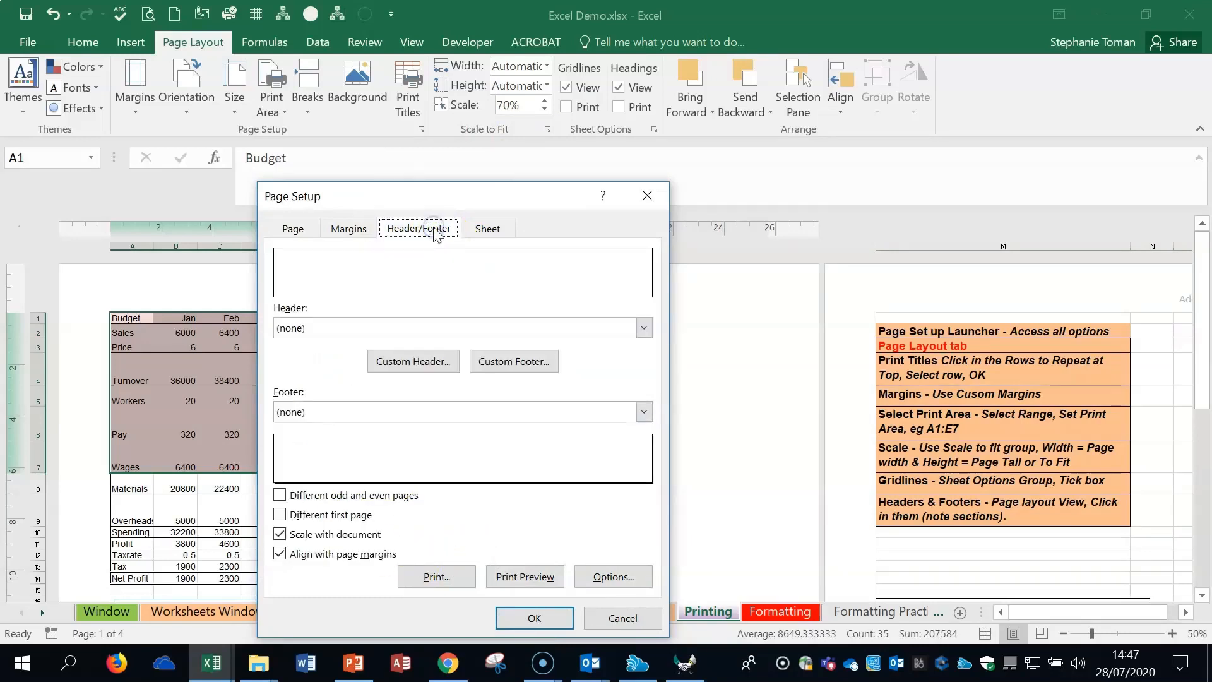
click(609, 621)
click(740, 435)
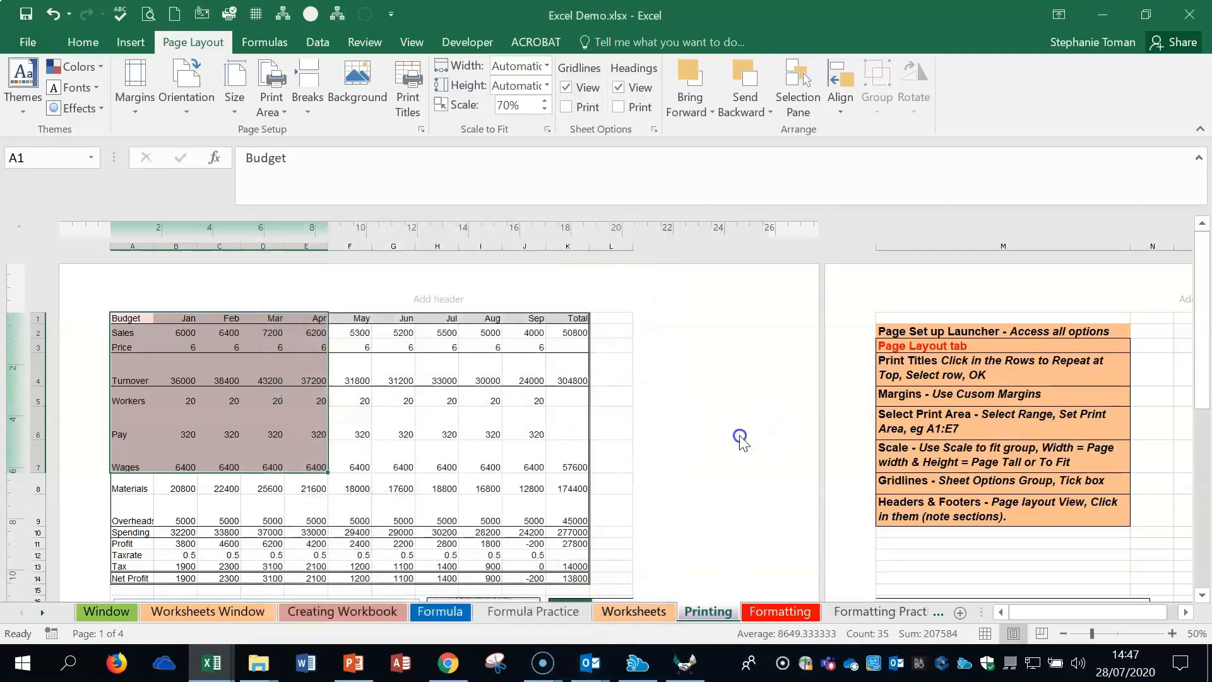
- Go through the left, centre and right header sections of the first page without entering anything
click(183, 296)
click(377, 298)
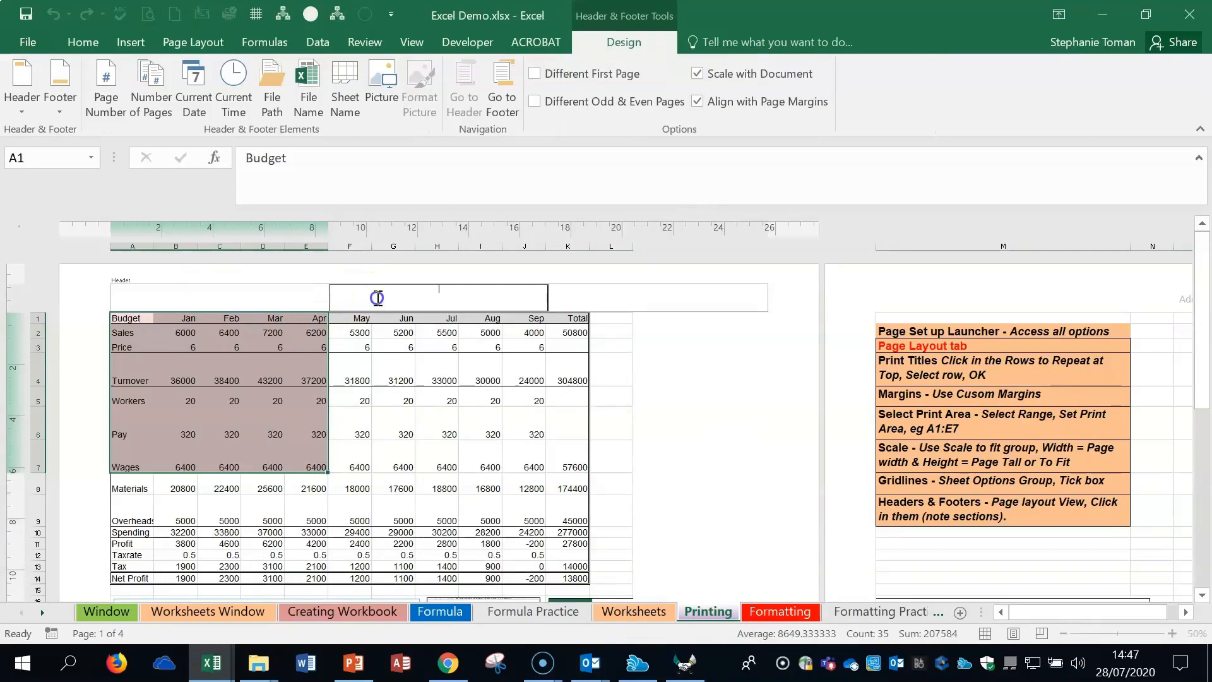
click(633, 297)
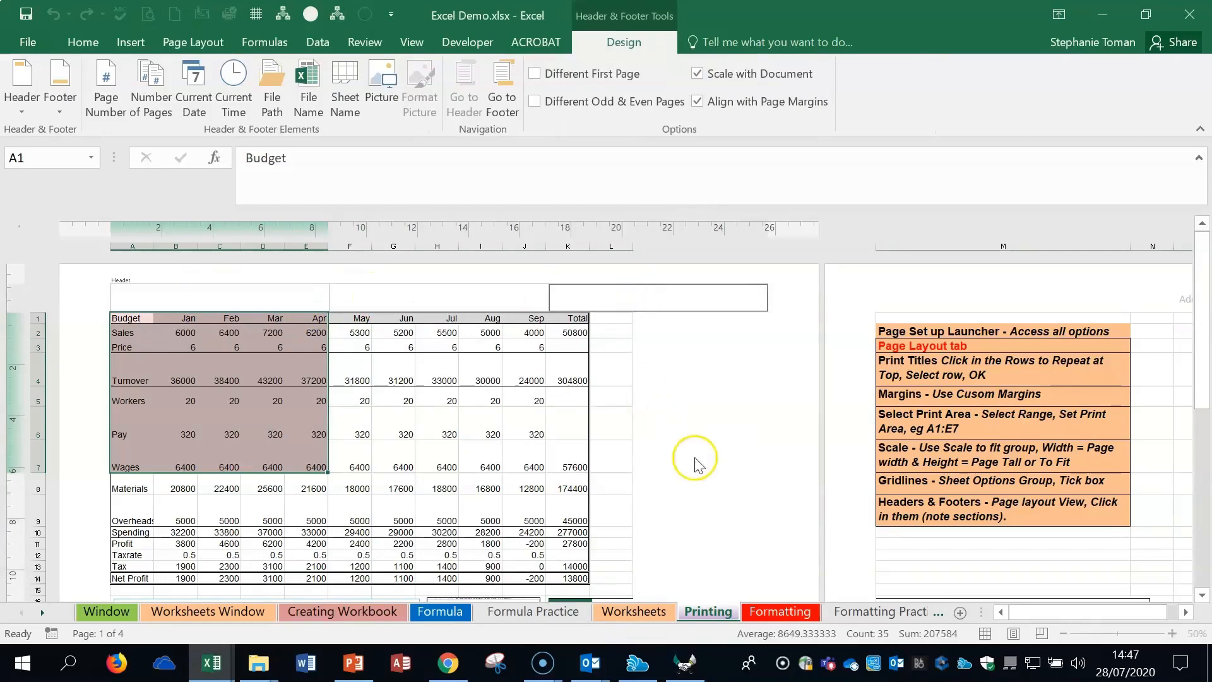
- Insert the page number field in the left section of the page footer
scroll(694, 461, down, 5)
click(188, 475)
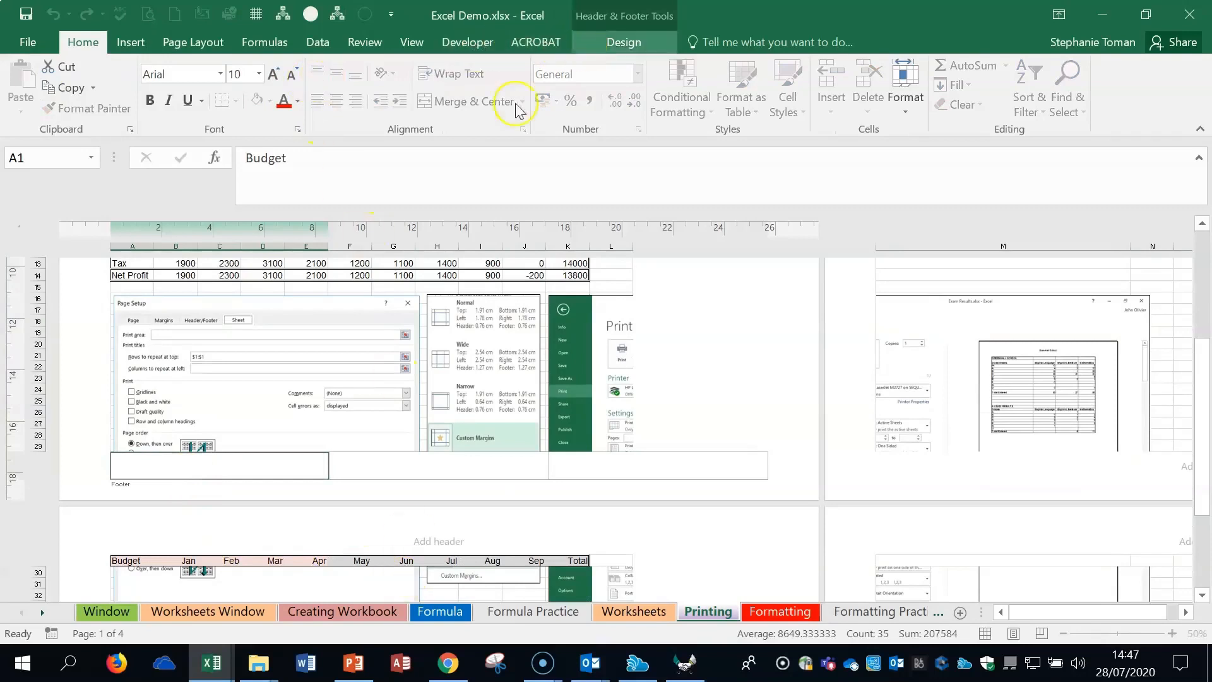
click(349, 480)
click(228, 473)
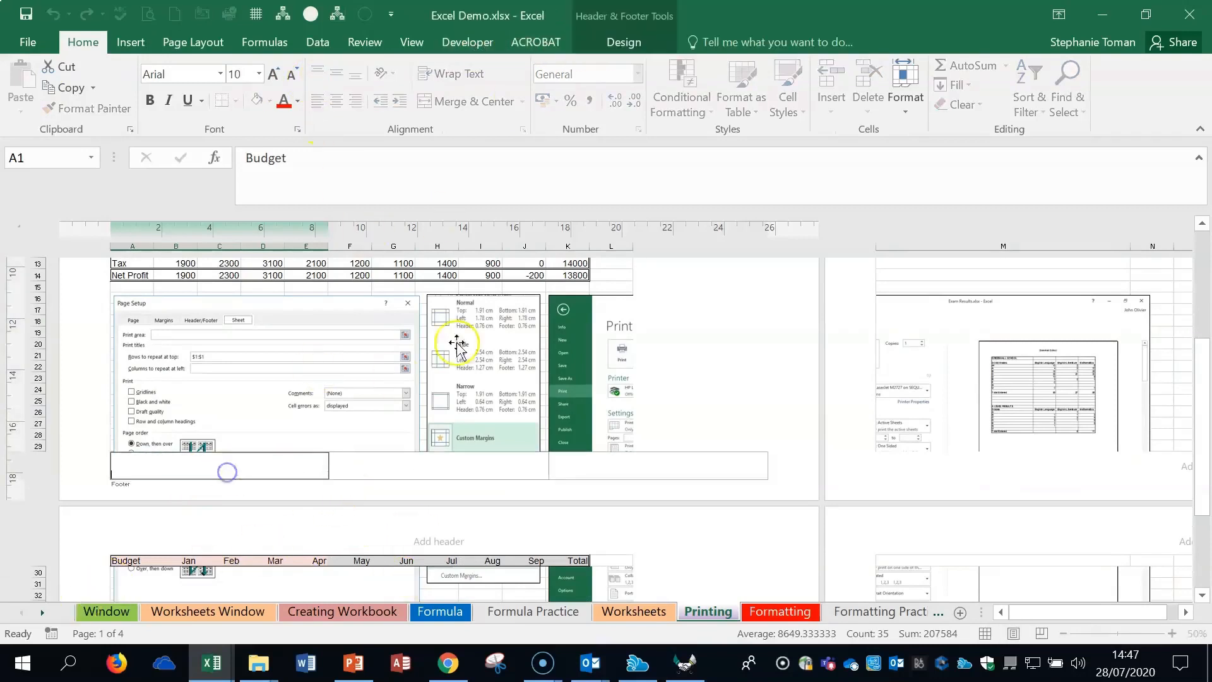
click(622, 43)
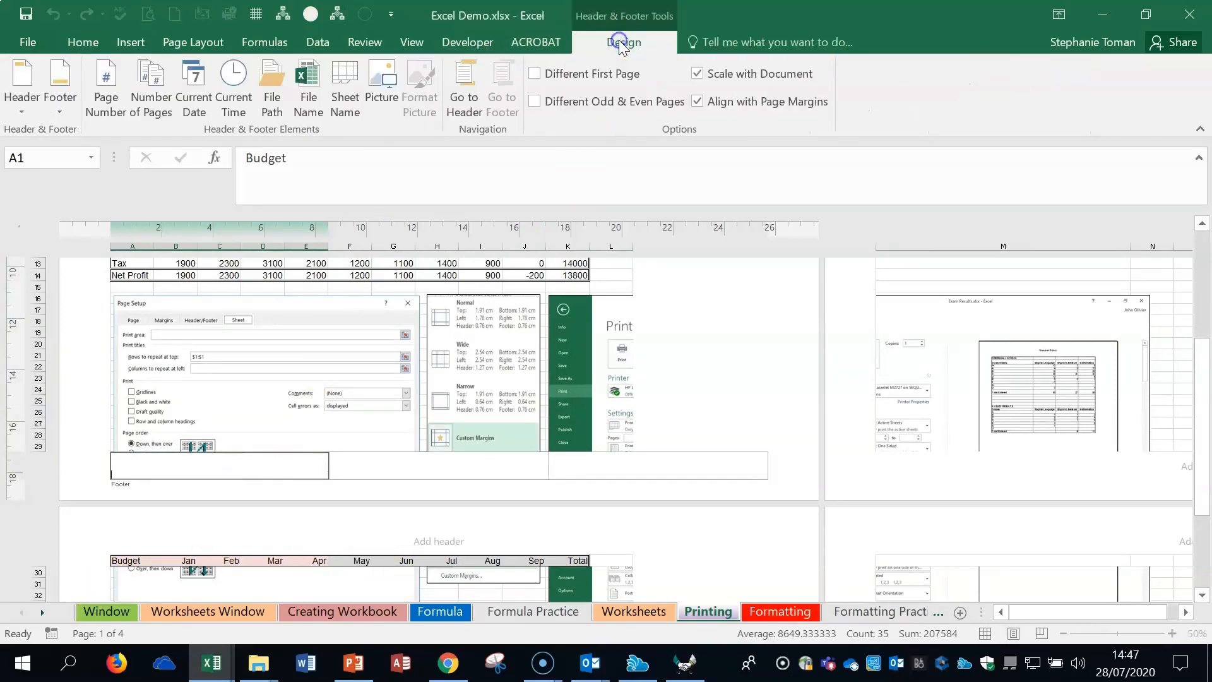
click(108, 101)
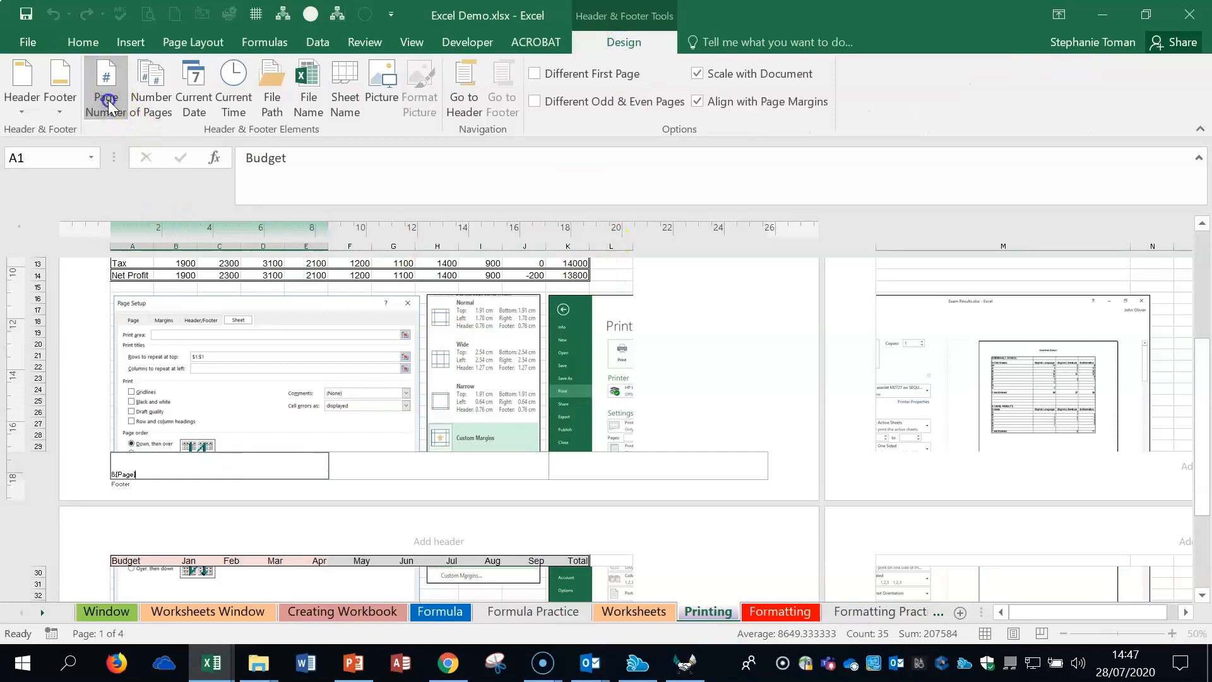
- Insert the file path field in the right section of the footer and leave footer editing
click(604, 478)
click(302, 101)
click(269, 101)
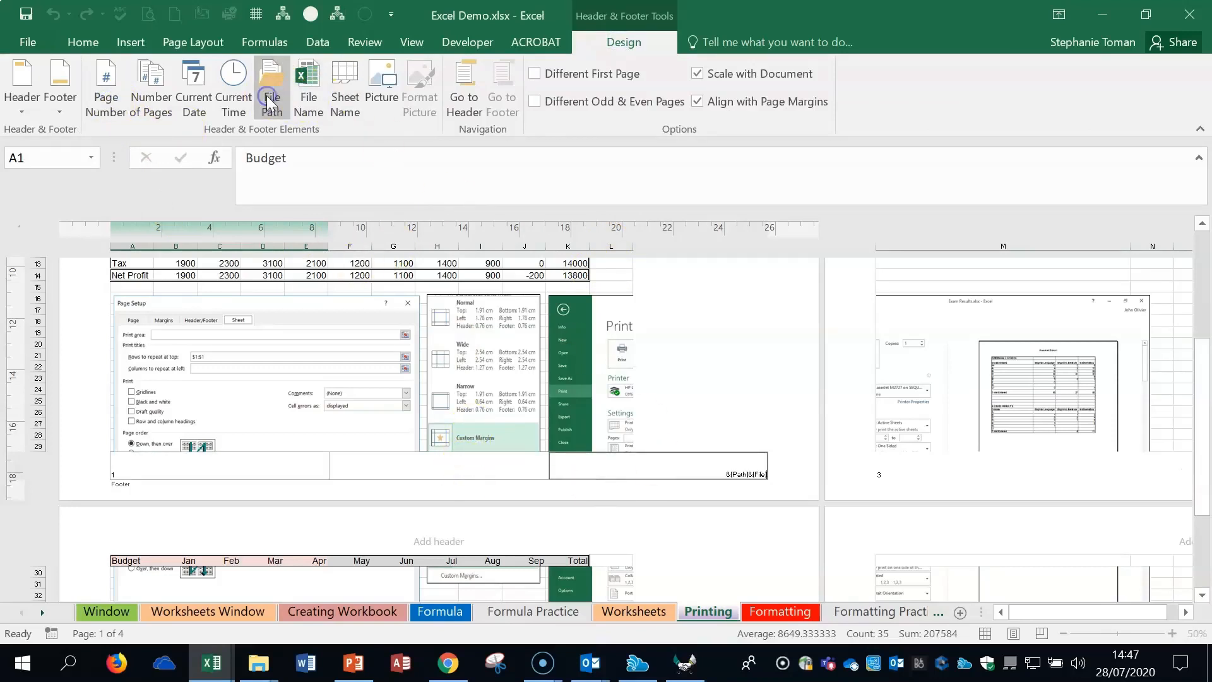
click(618, 280)
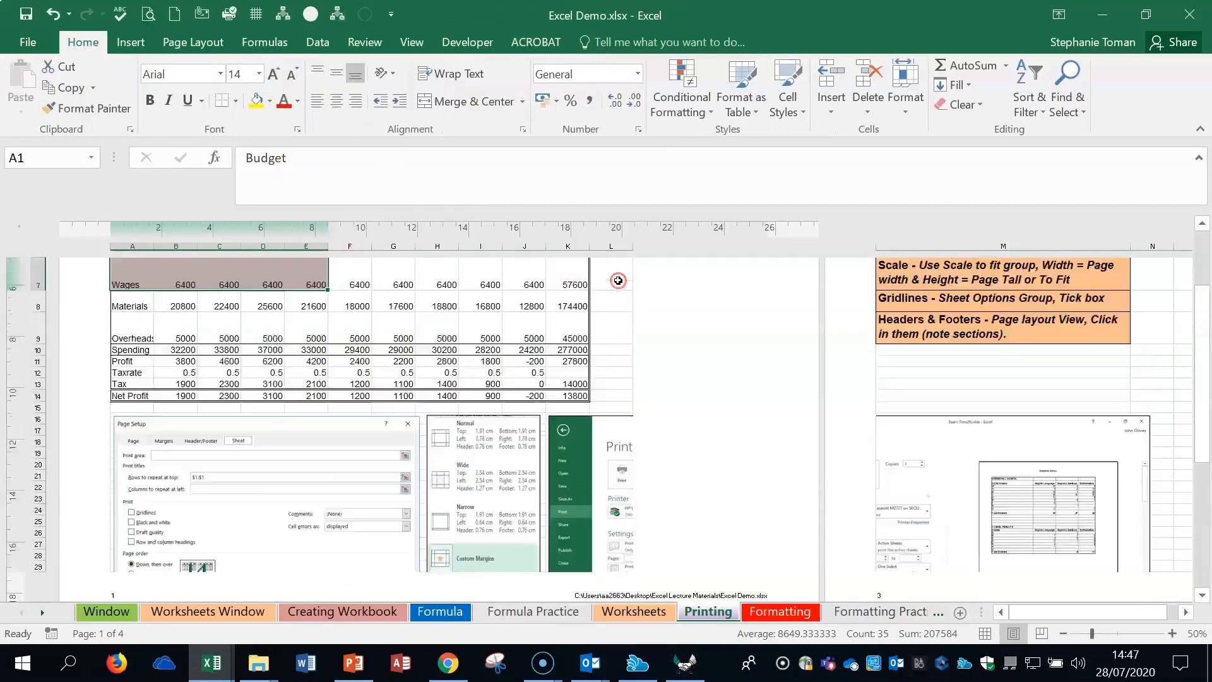
- Insert the current date in the right section of the page header and leave header editing
click(628, 299)
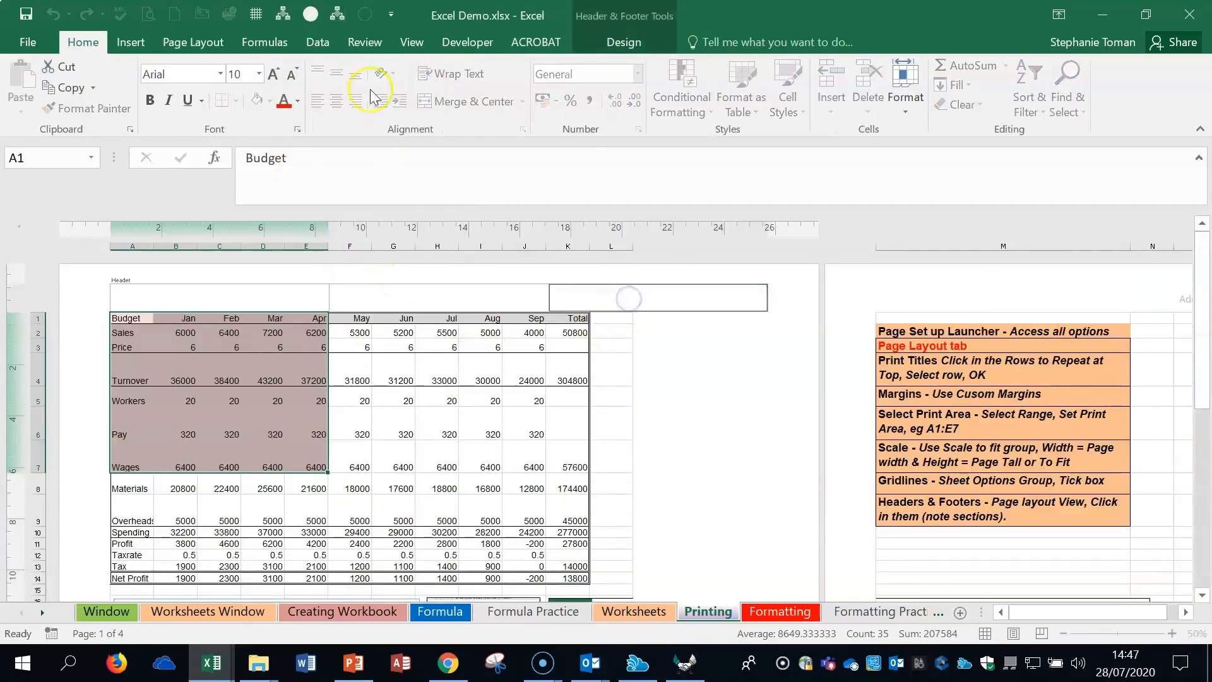
click(622, 42)
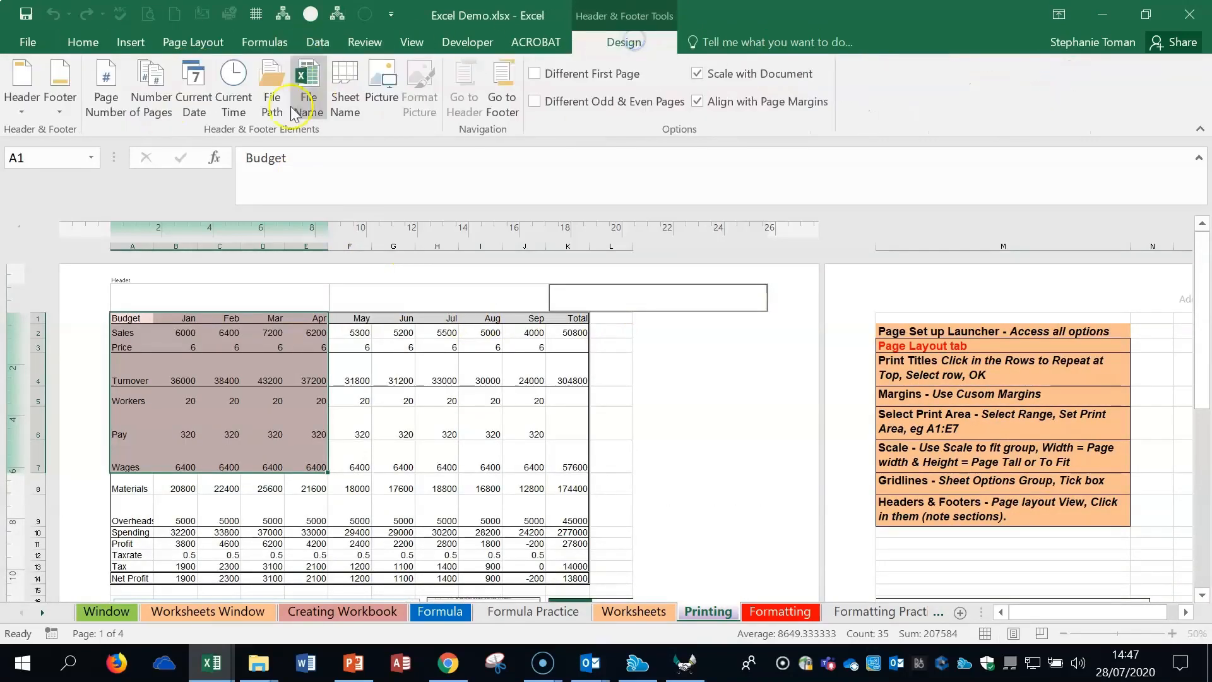
click(195, 98)
click(669, 418)
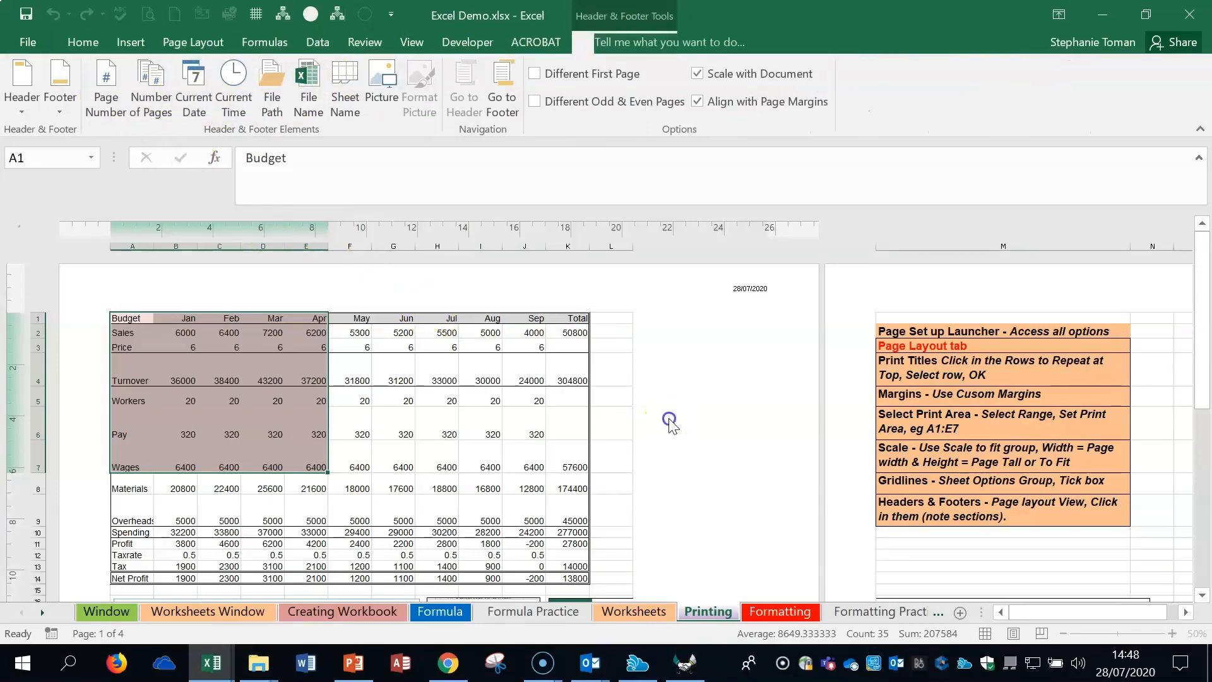
- Zoom the page layout to 70% and examine the header and footer entries at the page break
scroll(669, 418, down, 4)
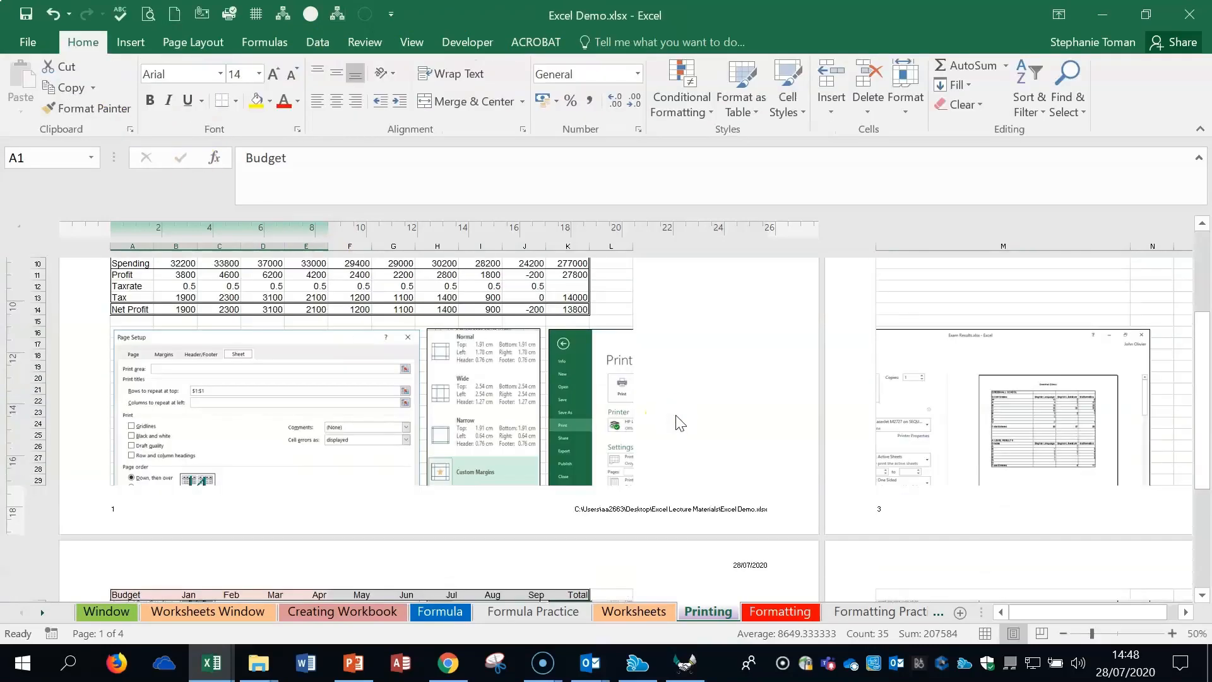
click(809, 680)
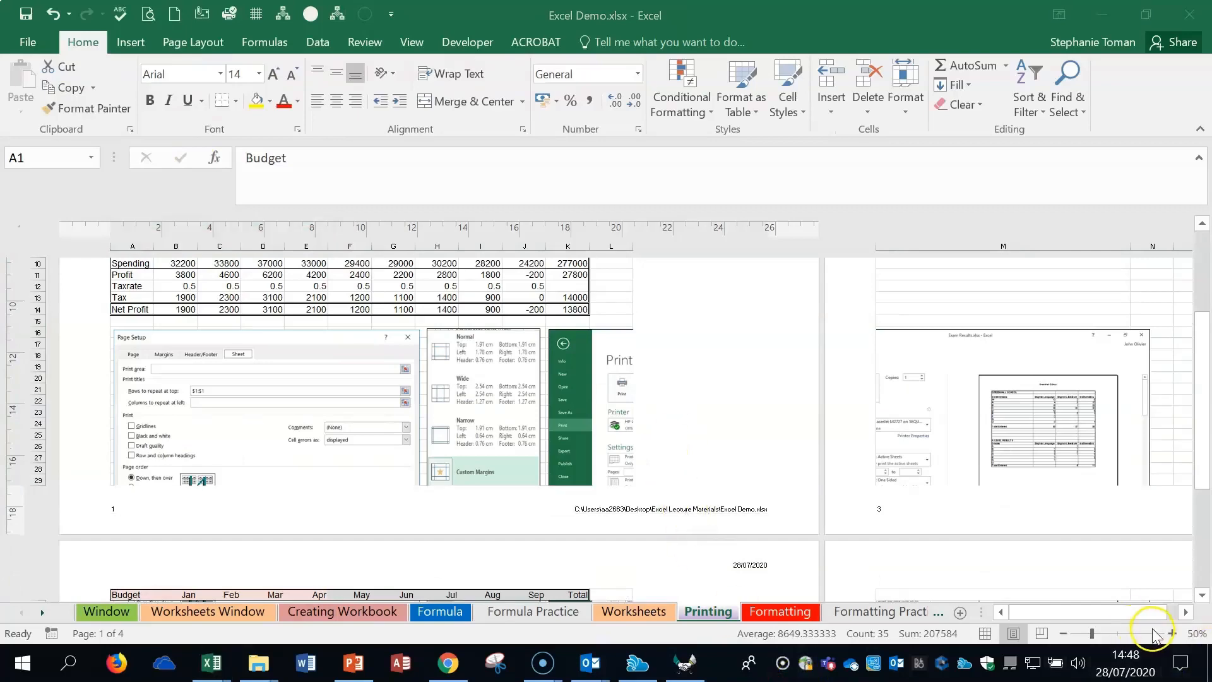
click(1173, 634)
click(1172, 634)
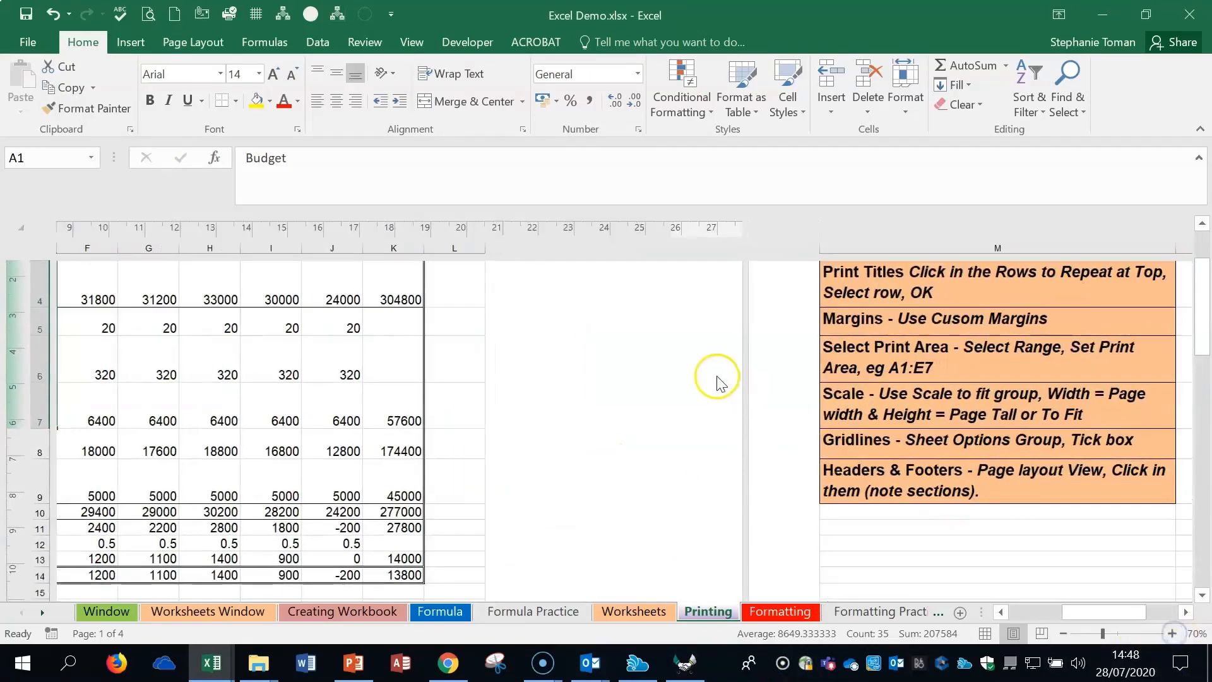
scroll(717, 382, down, 3)
scroll(446, 379, down, 3)
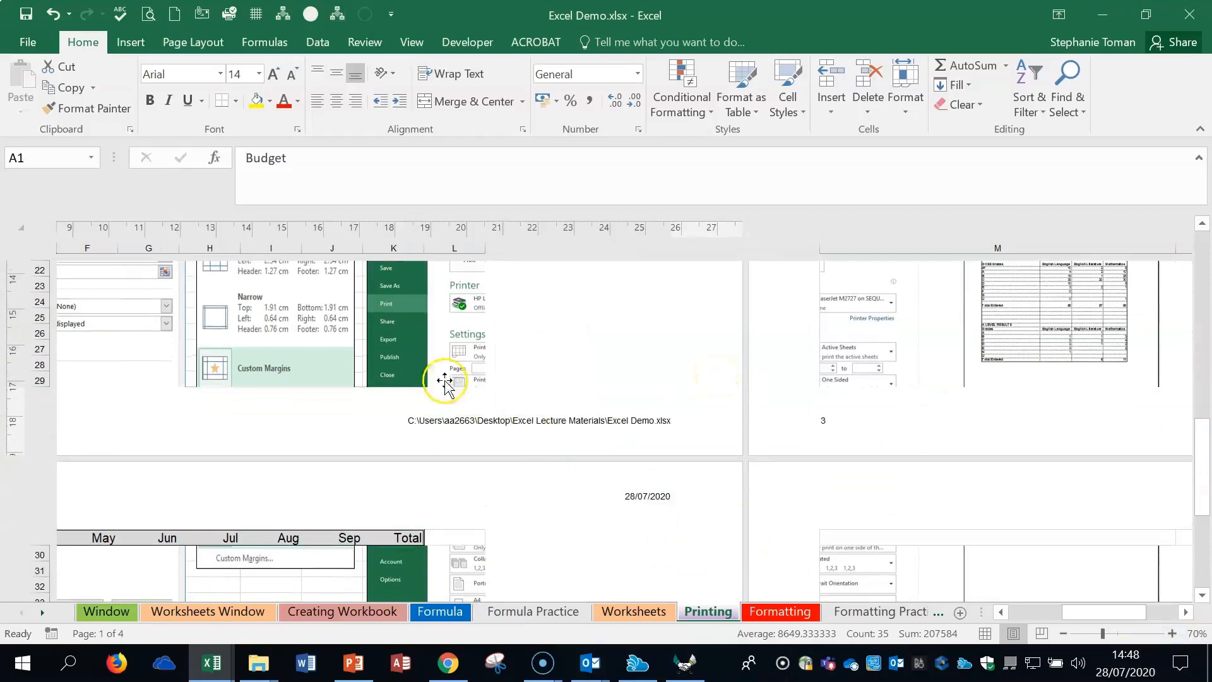
- Enter the centre footer section, try to switch the sheet to Normal view, and leave footer editing by way of the workbook's Info page
click(248, 418)
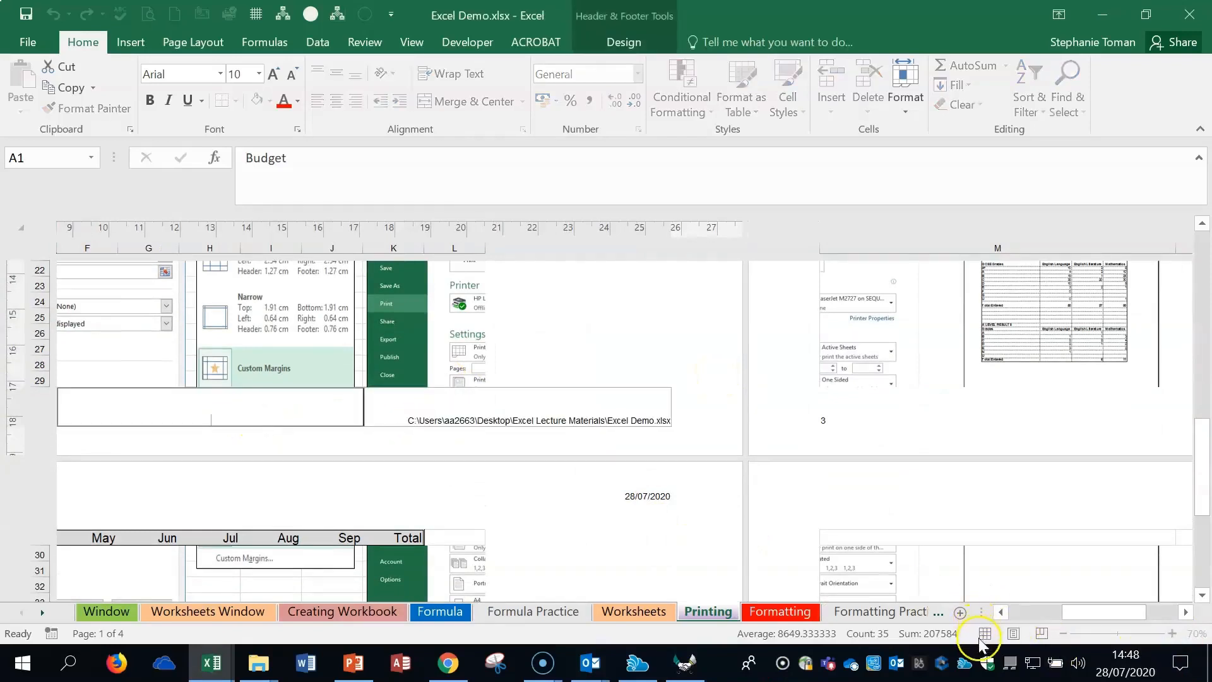
click(985, 634)
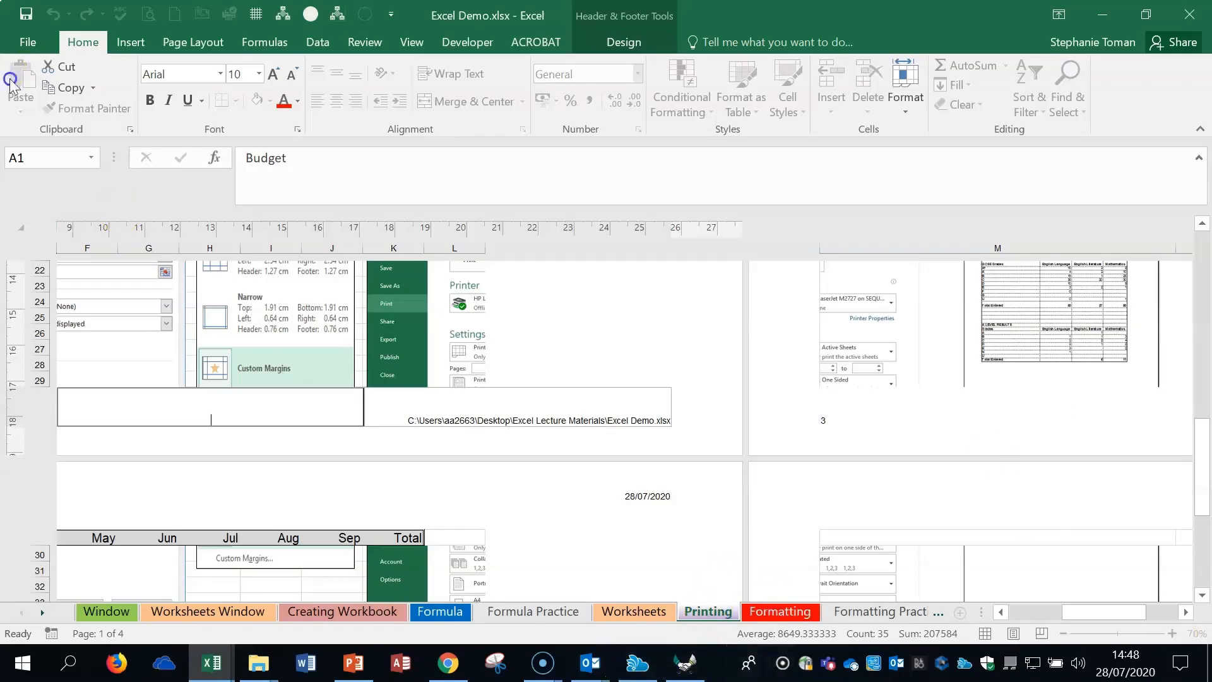
click(27, 43)
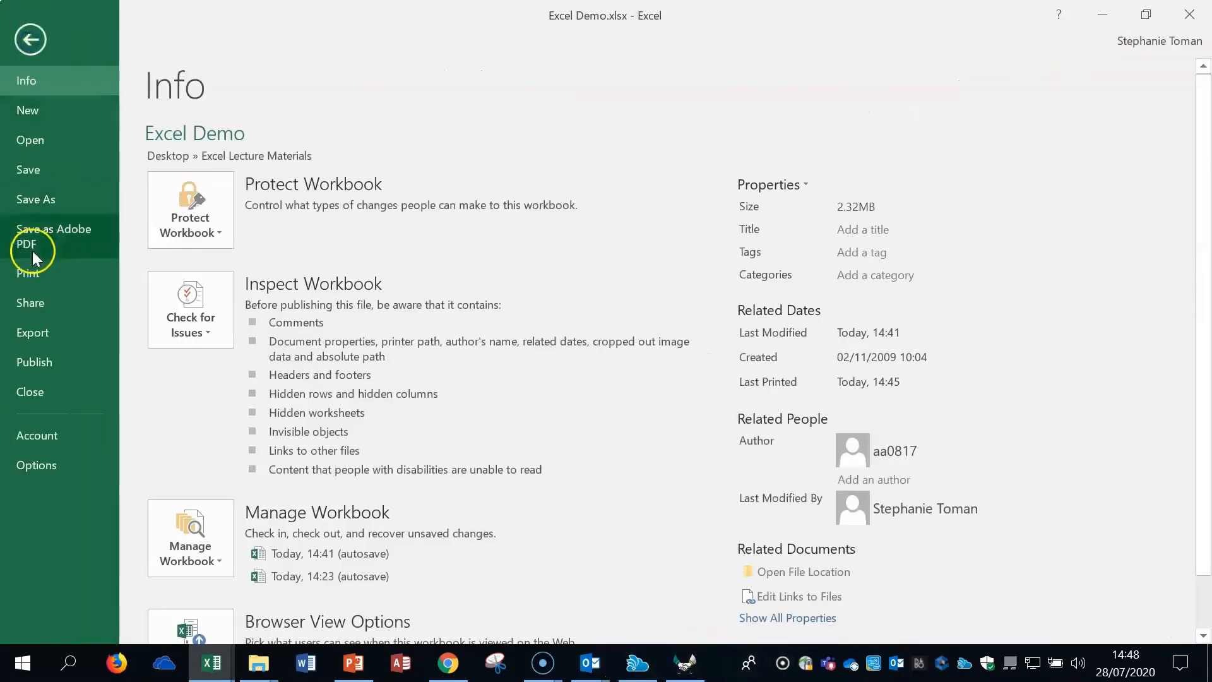
click(29, 41)
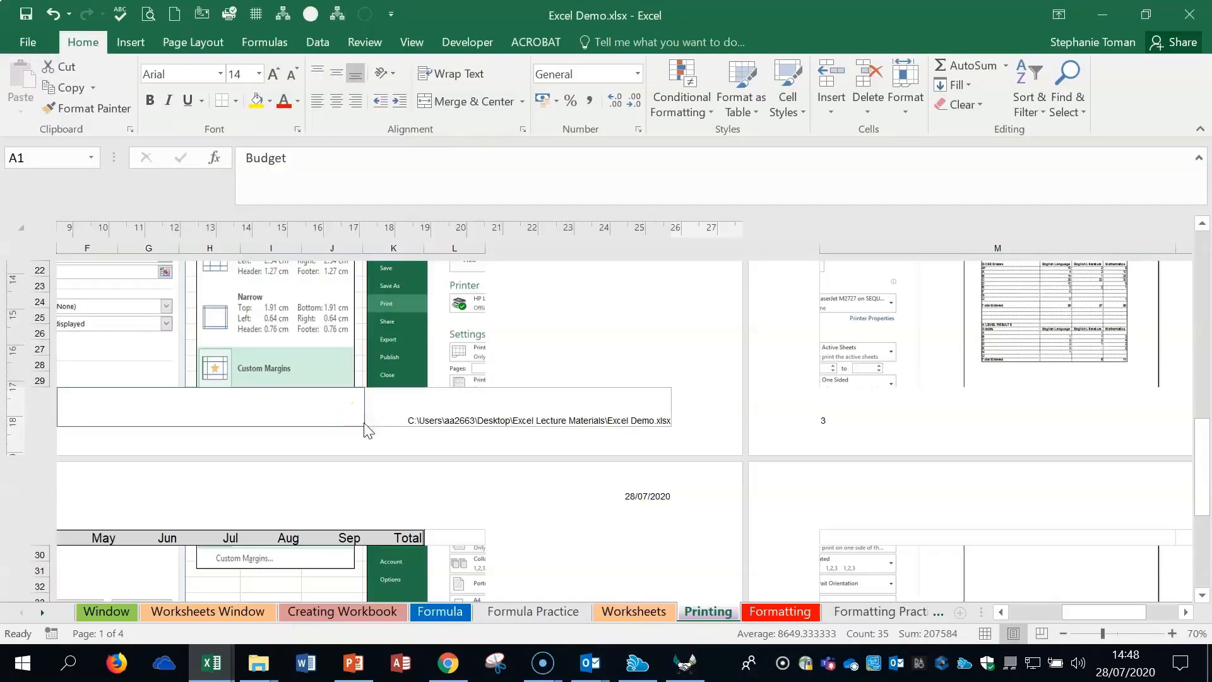